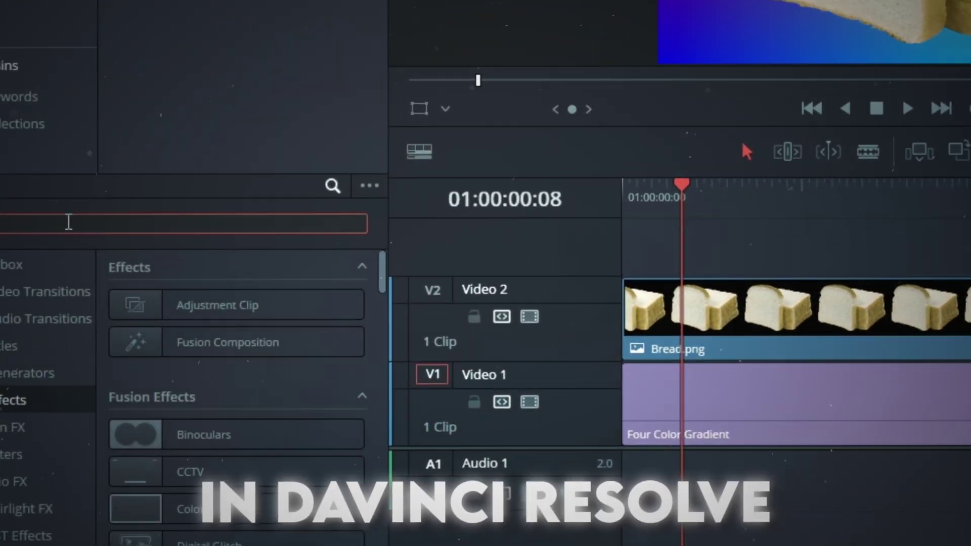
# Apply Paper Edge to Bread.png with Edge Roughness 20, raised contrast, and an Edge Randomise keyframe
pyautogui.write('pap')
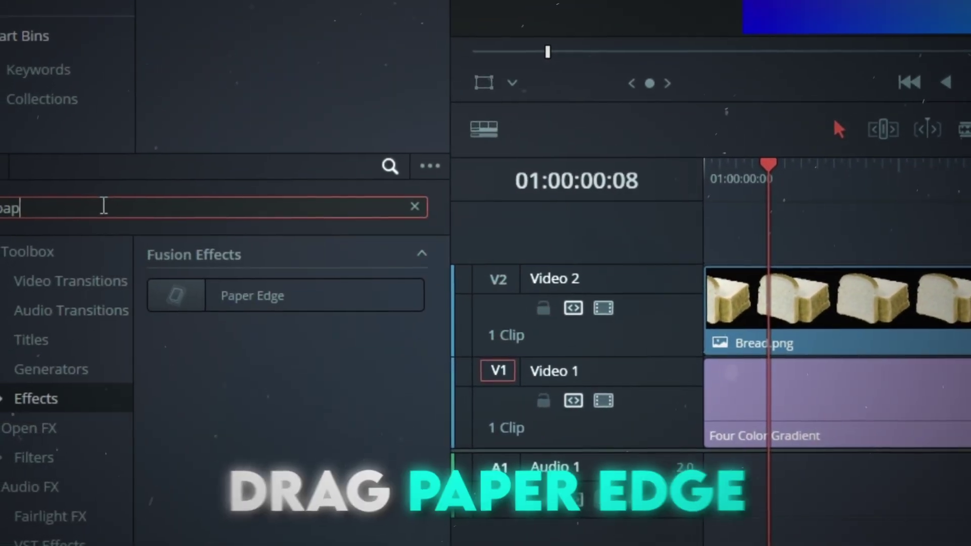
pyautogui.write('er')
pyautogui.moveTo(233, 303); pyautogui.dragTo(833, 314)
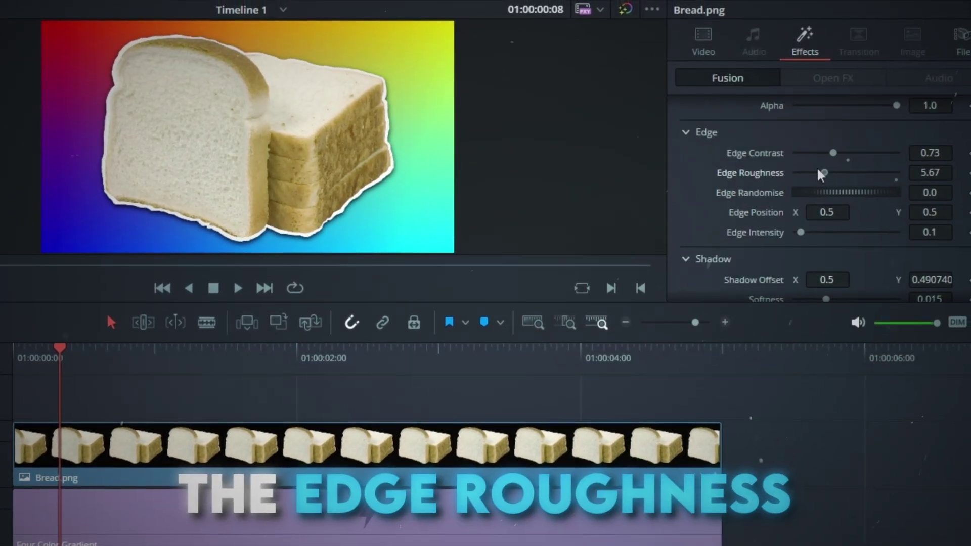
pyautogui.moveTo(823, 173); pyautogui.dragTo(850, 187)
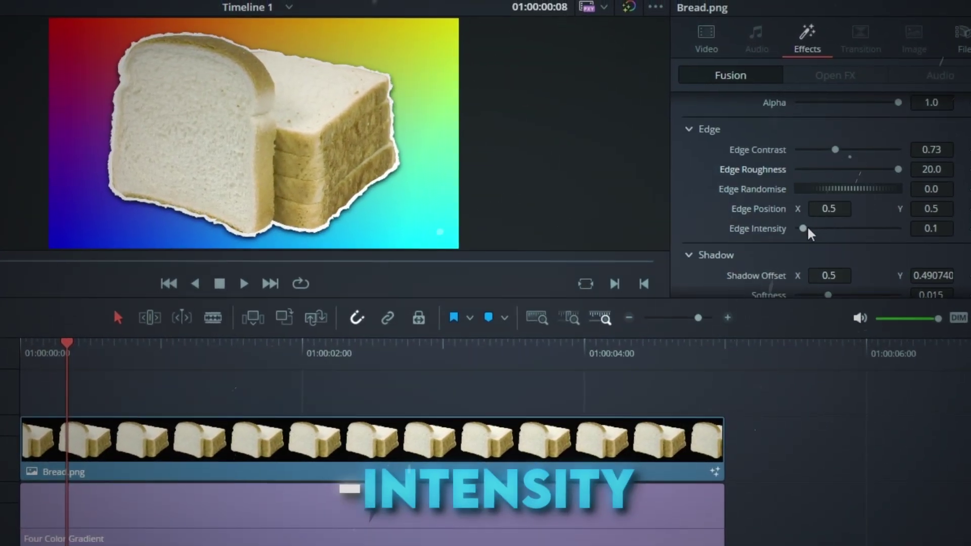
pyautogui.moveTo(807, 225); pyautogui.dragTo(902, 231)
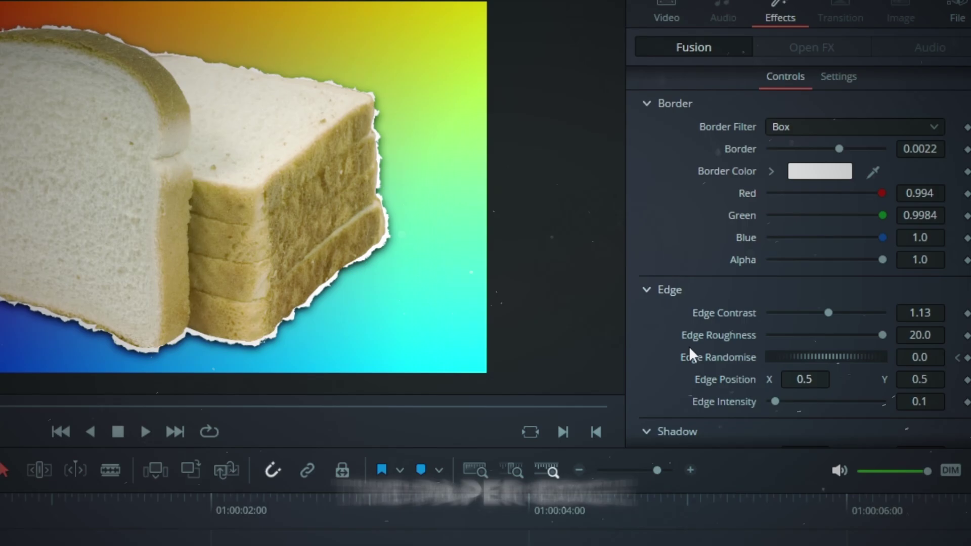
pyautogui.click(967, 357)
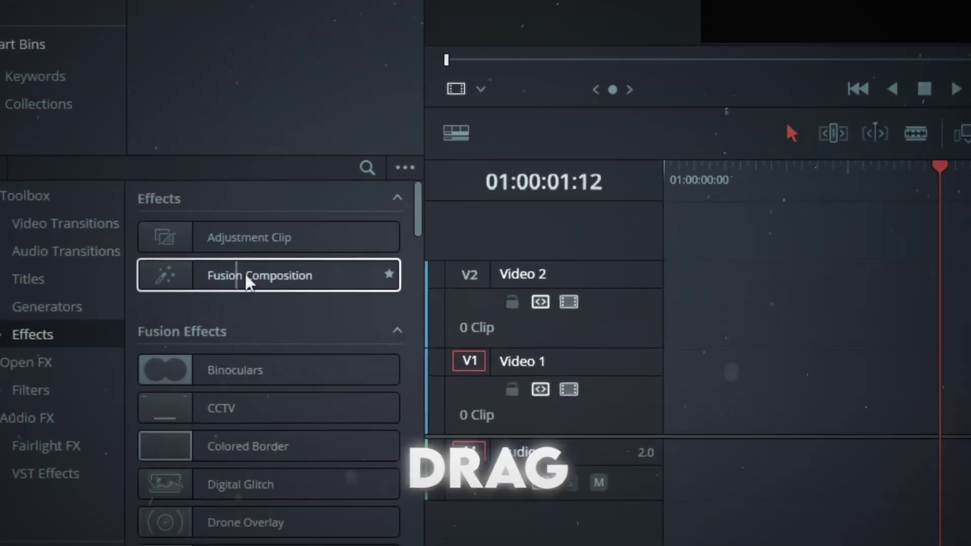
# Add a Fusion Composition with Bread.png and Transition as inputs, merged using the Atop operator
pyautogui.moveTo(245, 282); pyautogui.dragTo(248, 257)
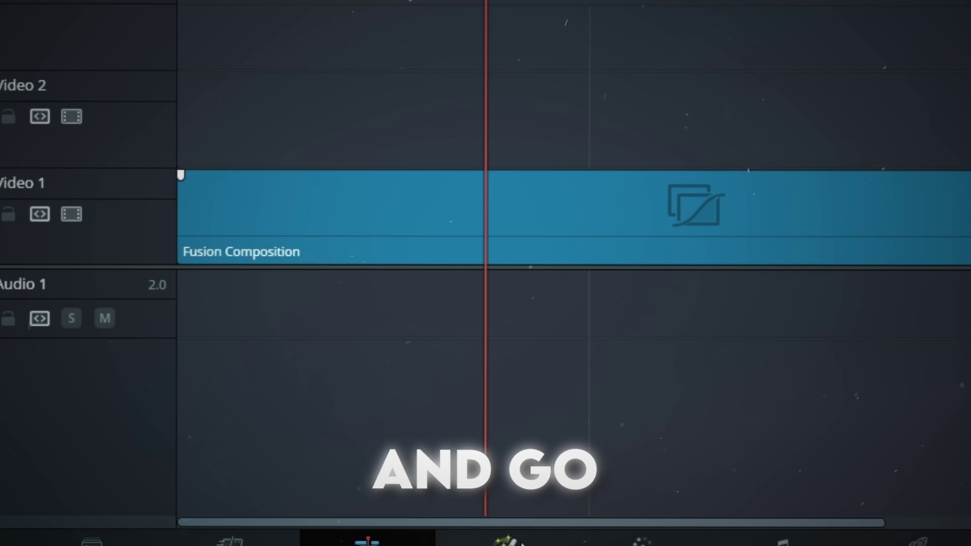
pyautogui.click(520, 536)
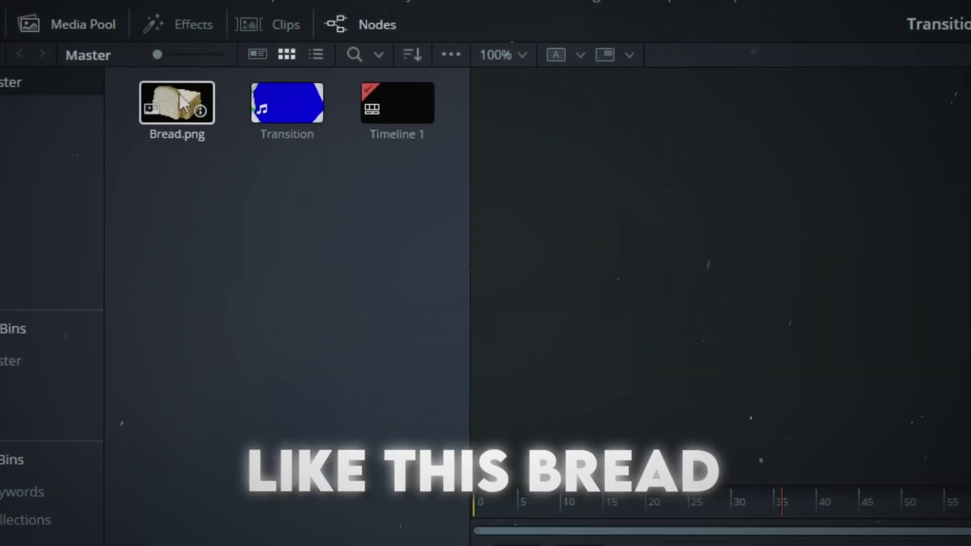
pyautogui.moveTo(270, 487); pyautogui.dragTo(312, 545)
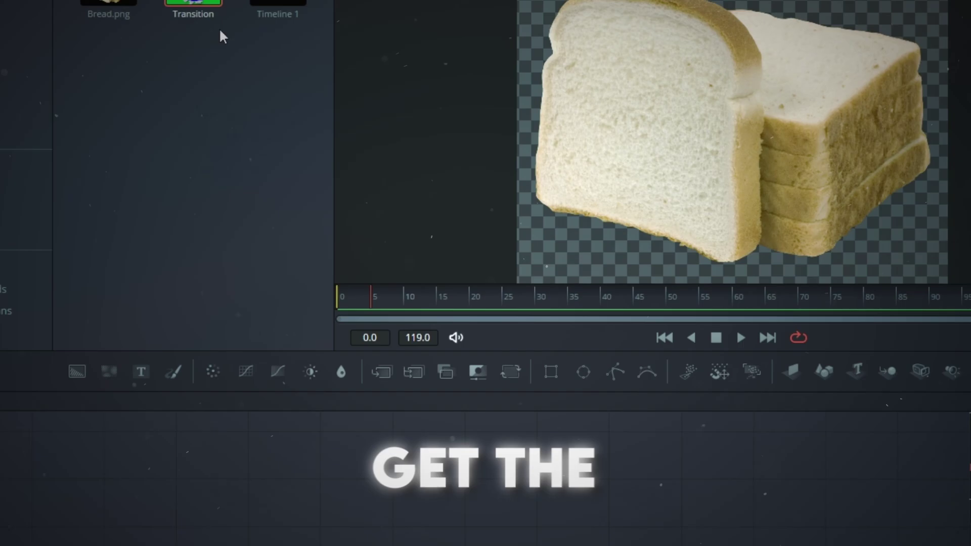
pyautogui.moveTo(221, 35); pyautogui.dragTo(420, 388)
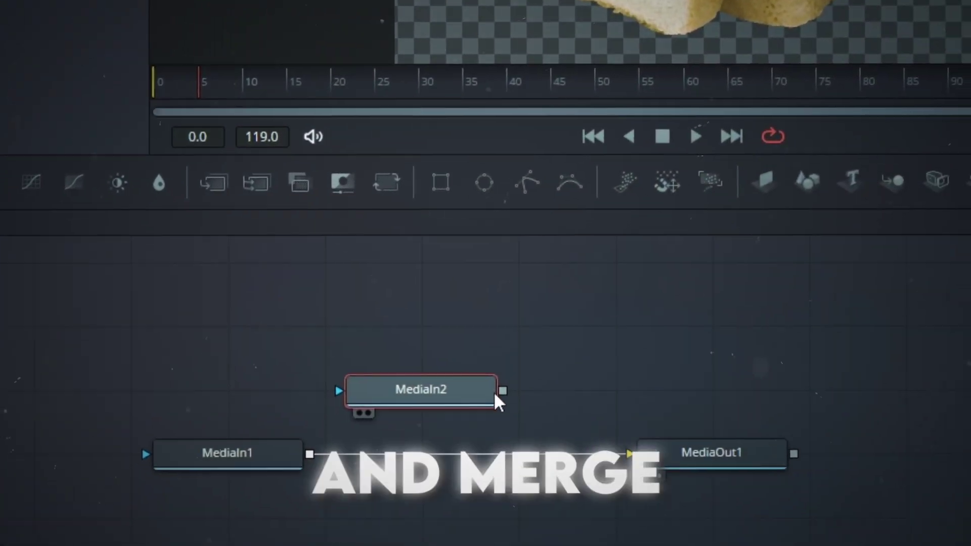
pyautogui.moveTo(496, 399); pyautogui.dragTo(276, 412)
pyautogui.click(411, 410)
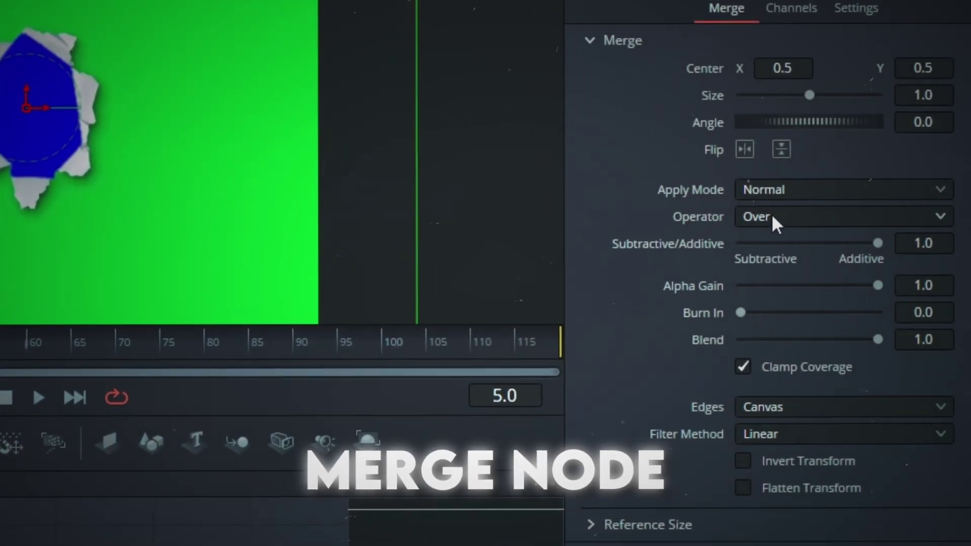
pyautogui.click(772, 216)
pyautogui.click(788, 319)
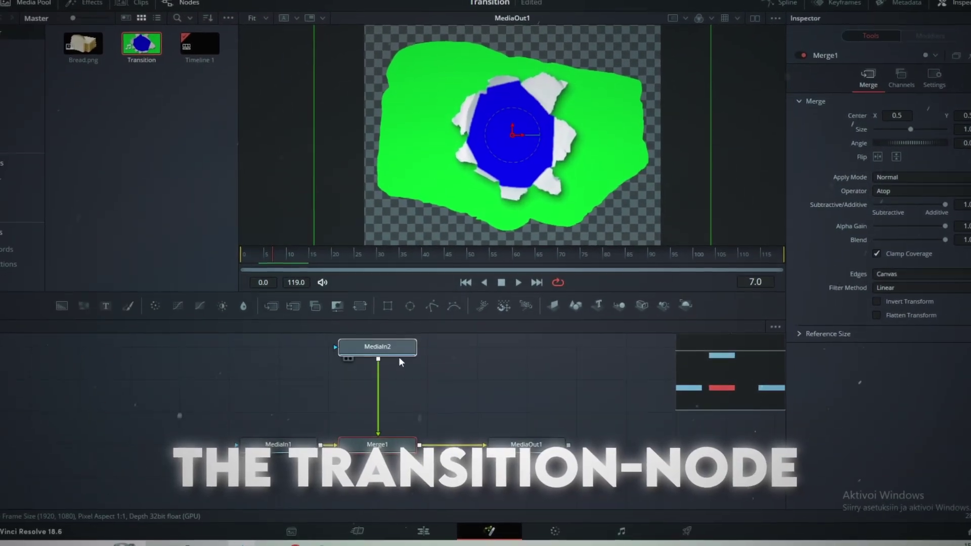
# Add a DeltaKeyer after the Transition input and sample the blue hole colour to key it out
pyautogui.click(398, 355)
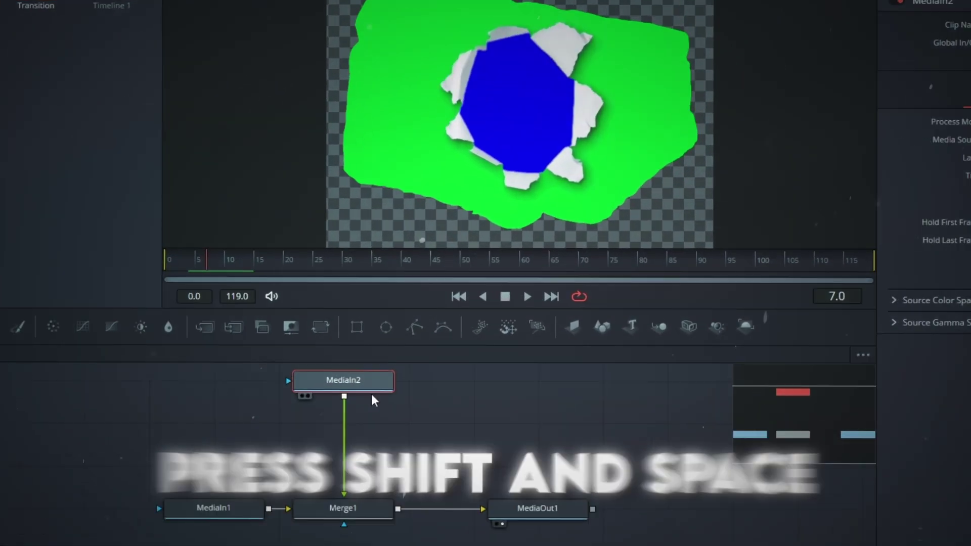
pyautogui.hotkey('shift', 'space')
pyautogui.write('delta')
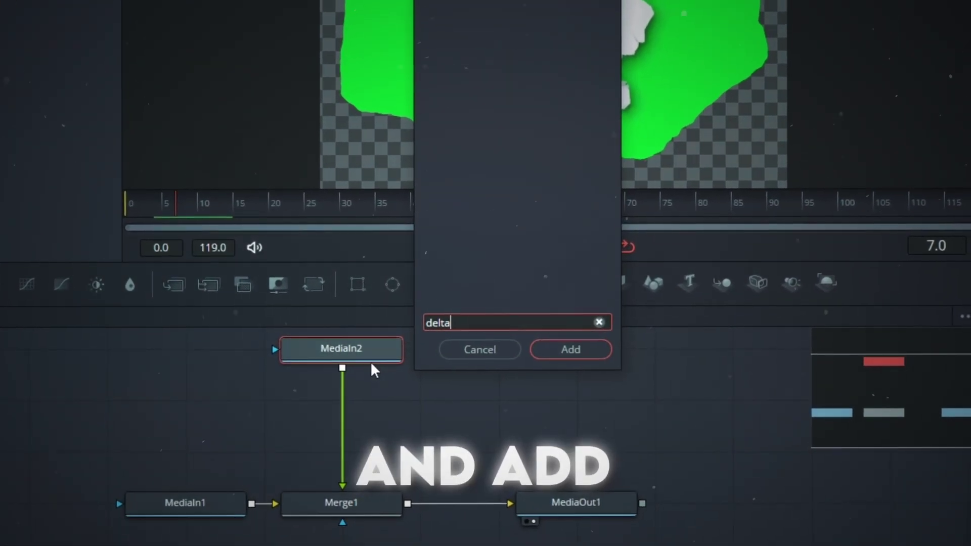
pyautogui.press('Return')
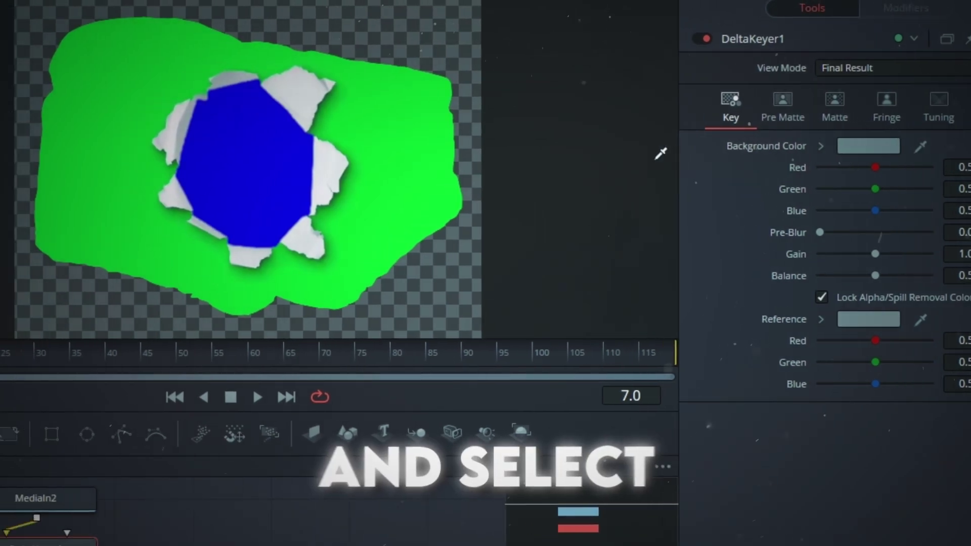
pyautogui.moveTo(660, 153); pyautogui.dragTo(267, 158)
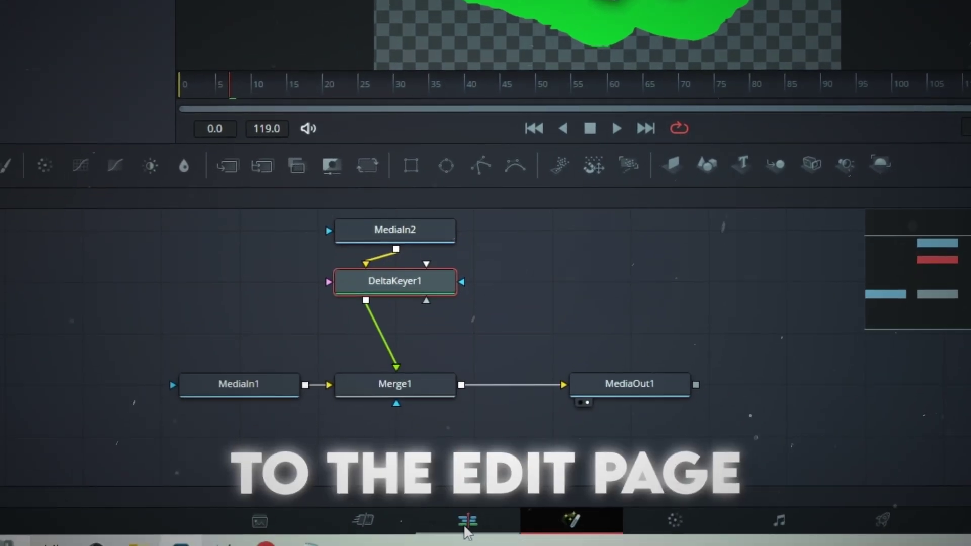
# Turn the Fusion Composition clip on the Edit timeline into a new compound clip
pyautogui.click(469, 523)
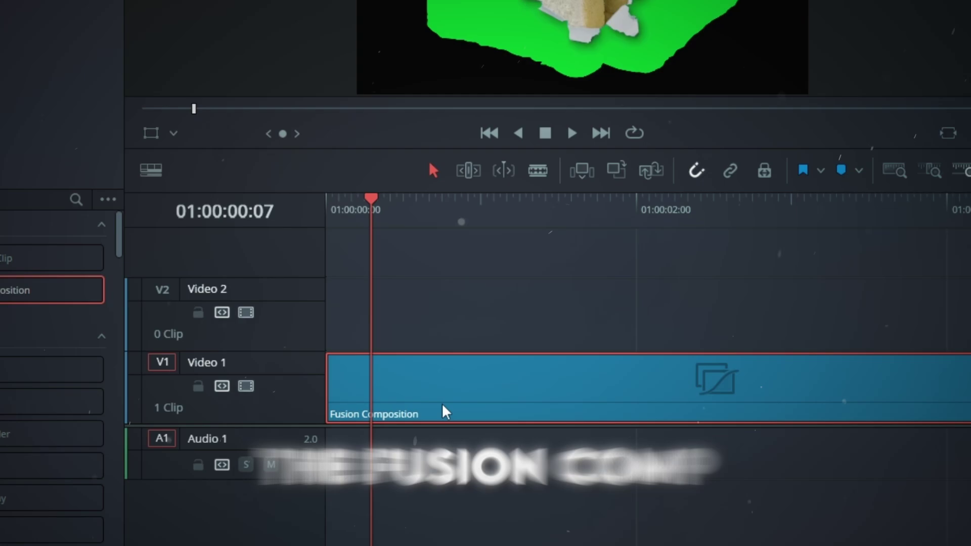
pyautogui.rightClick(440, 392)
pyautogui.click(513, 26)
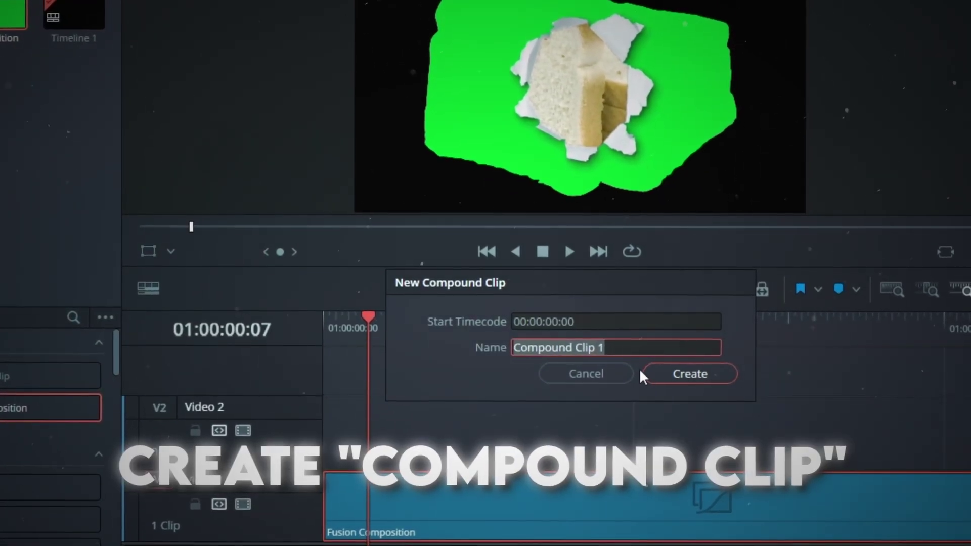
pyautogui.click(657, 377)
# Open the compound clip in Fusion and insert a DeltaKeyer before the output
pyautogui.click(521, 538)
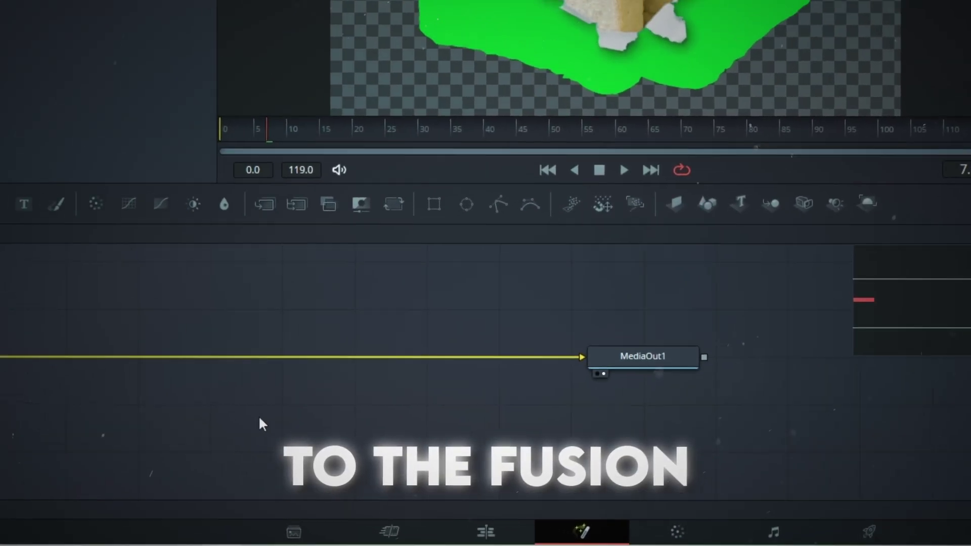
pyautogui.hotkey('shift', 'space')
pyautogui.write('delta')
pyautogui.press('Return')
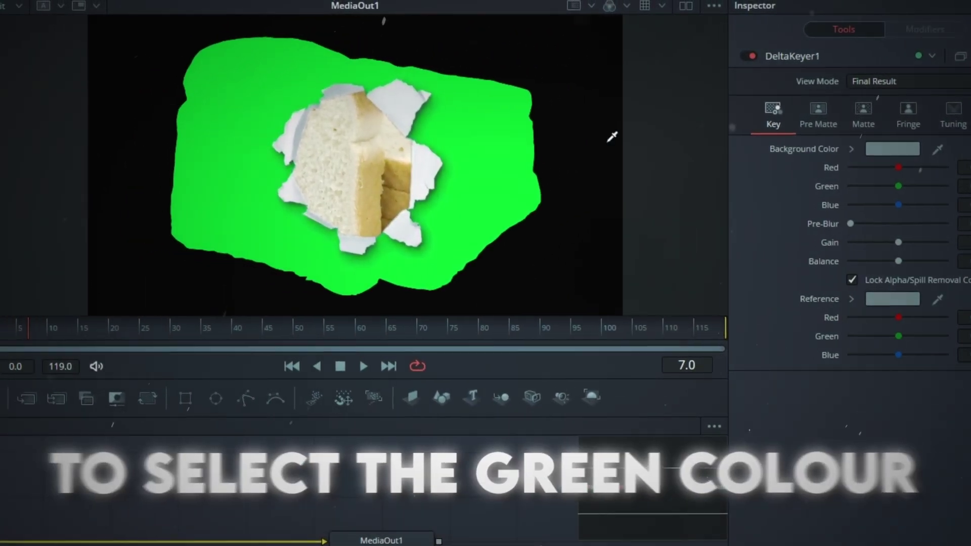
# Key out the green with the DeltaKeyer, setting matte thresholds to low 0.544 and high 0.689
pyautogui.moveTo(612, 136); pyautogui.dragTo(495, 96)
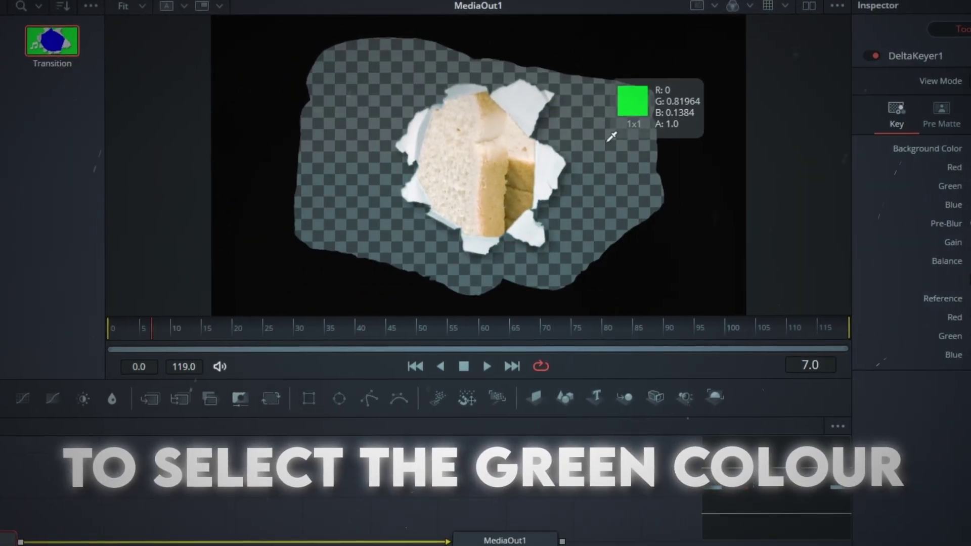
pyautogui.click(883, 81)
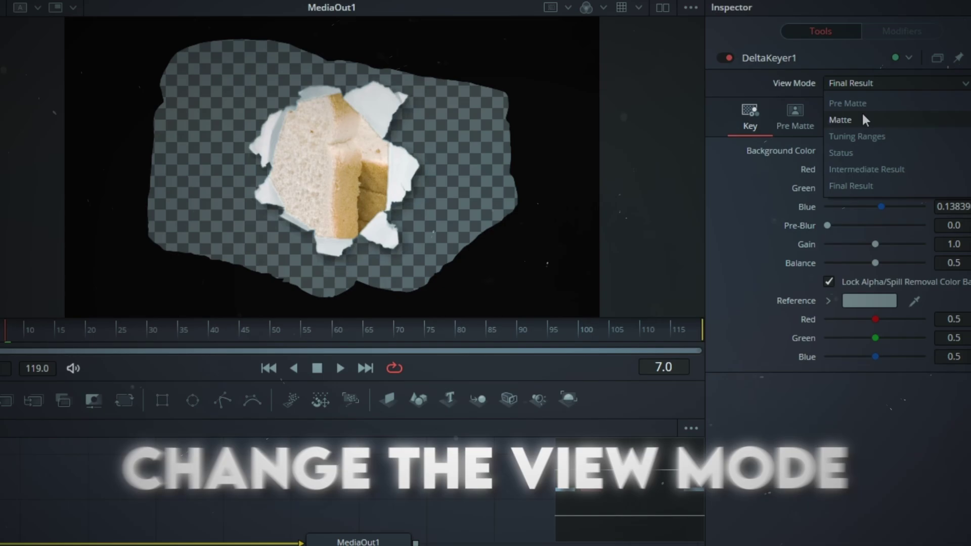
pyautogui.click(854, 125)
pyautogui.click(841, 132)
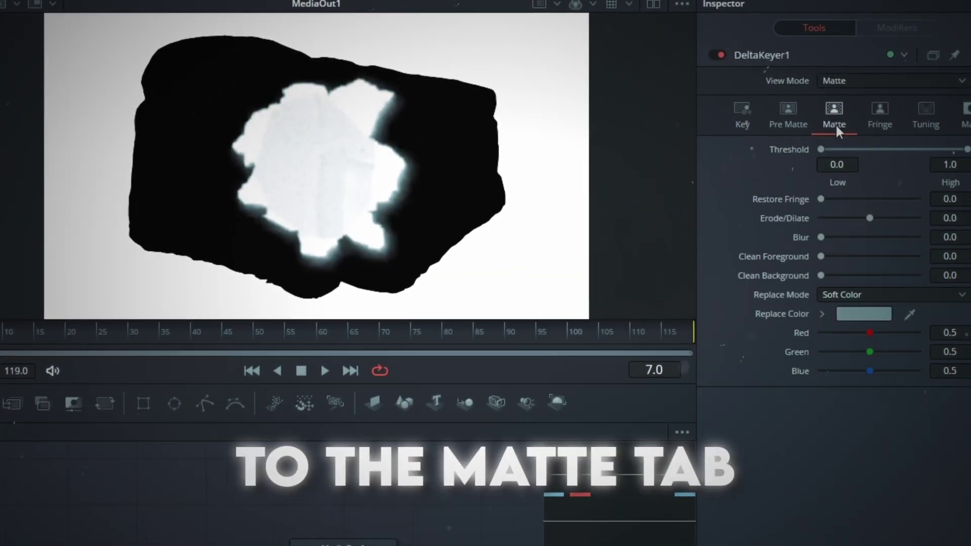
pyautogui.moveTo(826, 159)
pyautogui.mouseDown()
pyautogui.moveTo(873, 161)
pyautogui.moveTo(836, 151)
pyautogui.mouseUp()
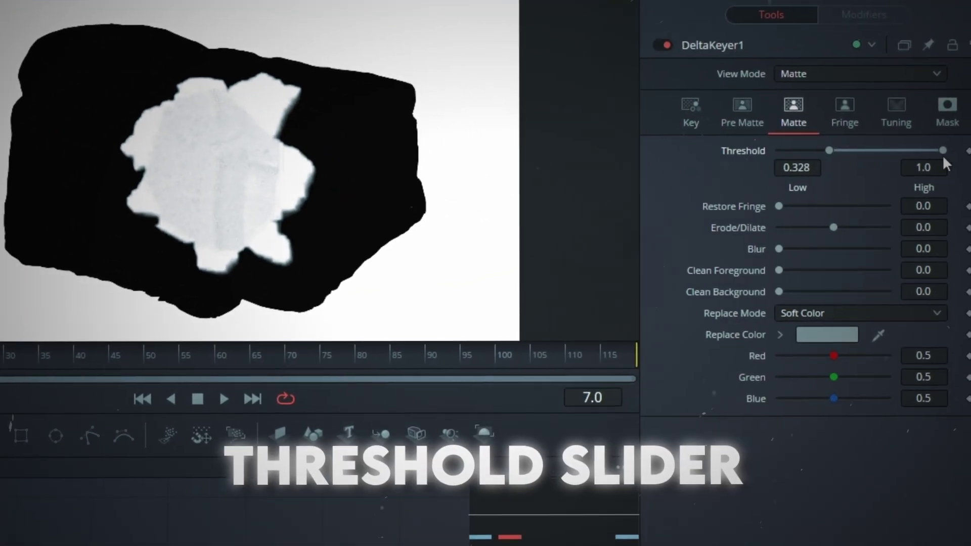
pyautogui.moveTo(945, 154); pyautogui.dragTo(893, 156)
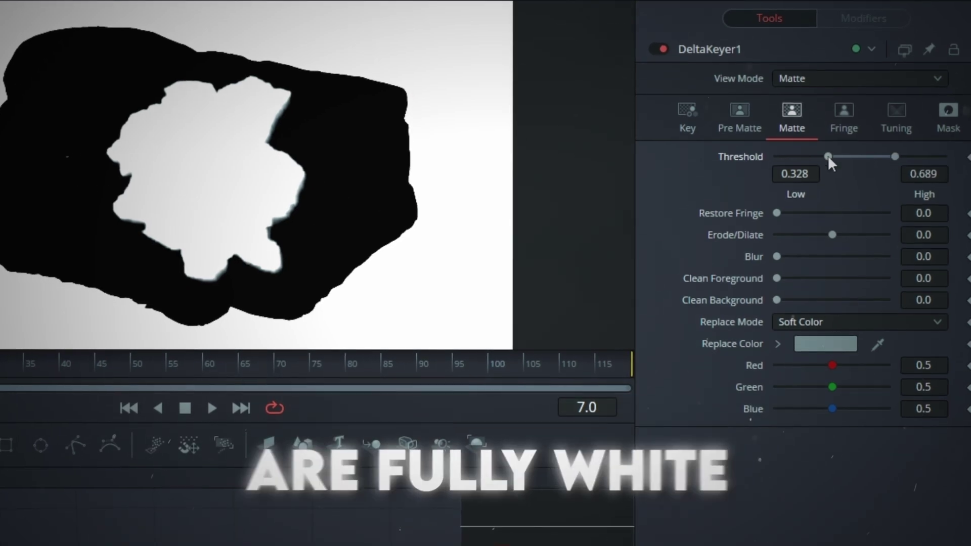
pyautogui.moveTo(829, 161); pyautogui.dragTo(866, 156)
pyautogui.click(782, 80)
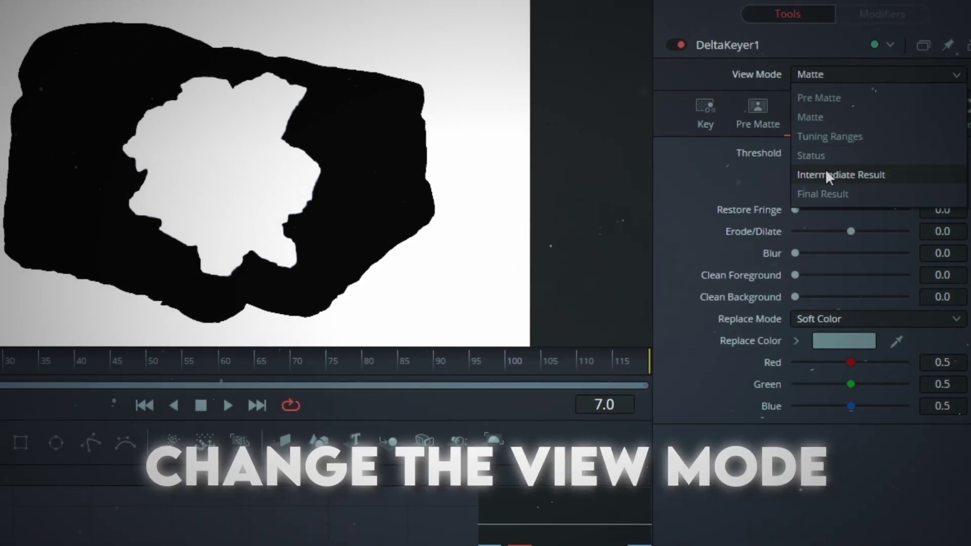
pyautogui.click(809, 200)
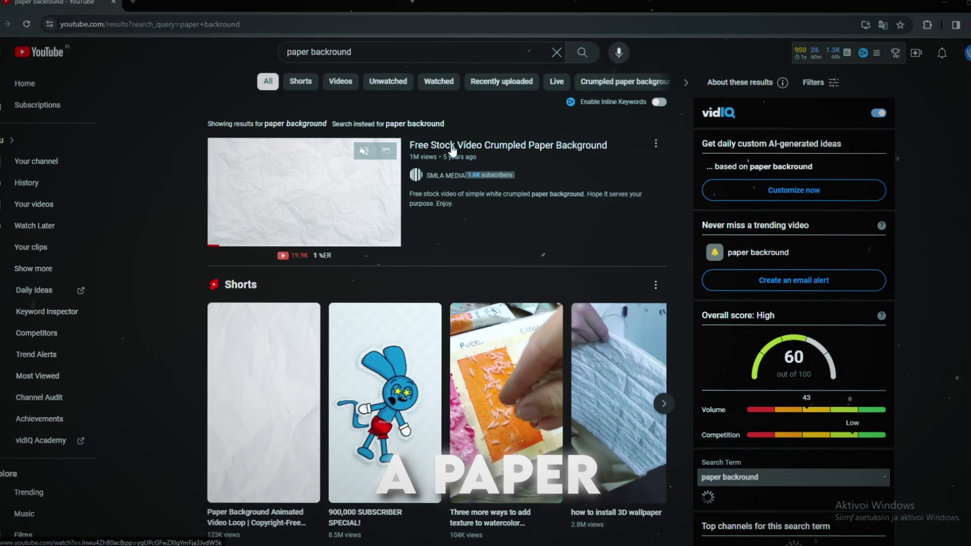
pyautogui.scroll(-5, 475, 320)
pyautogui.scroll(5, 477, 335)
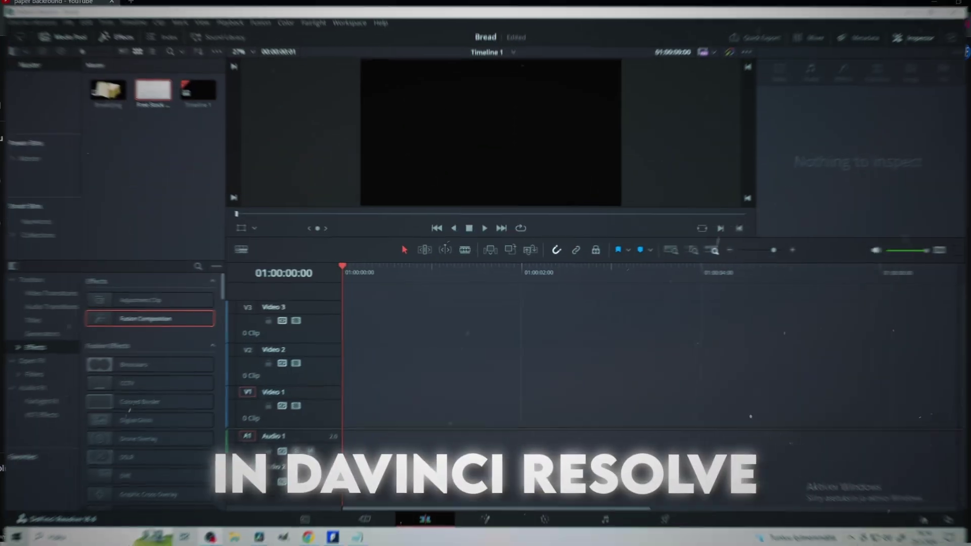
# Add a Fusion Composition with a Background node plus Bread.png and the paper stock clip as inputs
pyautogui.moveTo(149, 319); pyautogui.dragTo(350, 404)
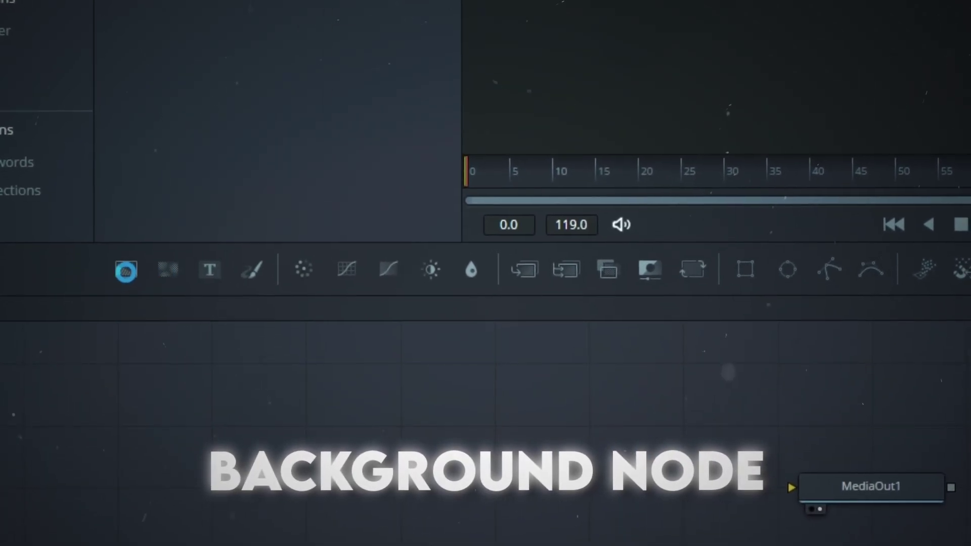
pyautogui.moveTo(126, 270); pyautogui.dragTo(407, 504)
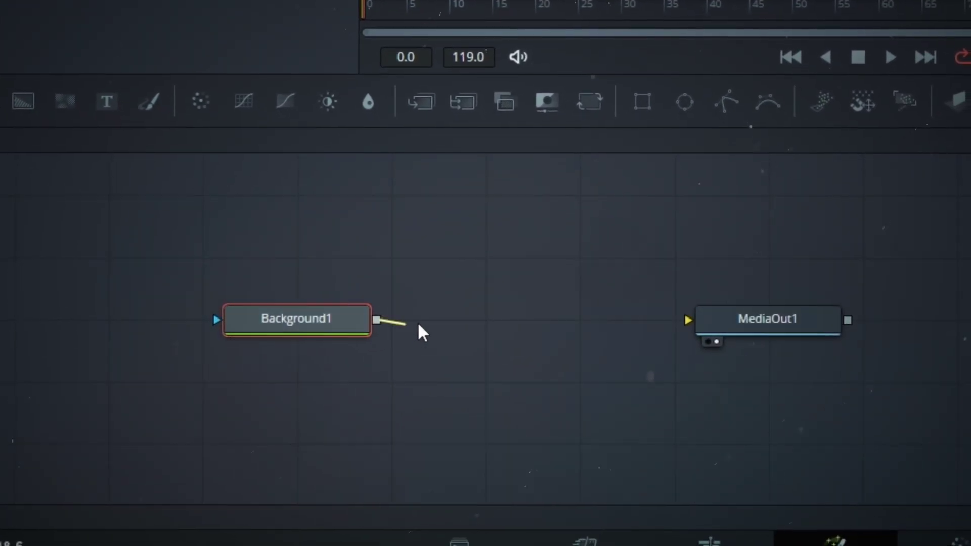
pyautogui.moveTo(418, 326); pyautogui.dragTo(748, 331)
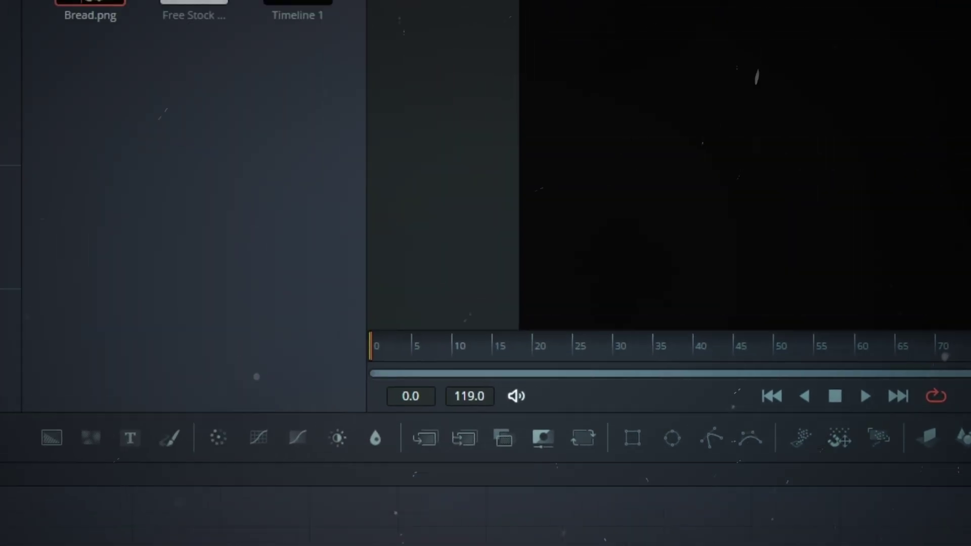
pyautogui.moveTo(141, 32); pyautogui.dragTo(293, 470)
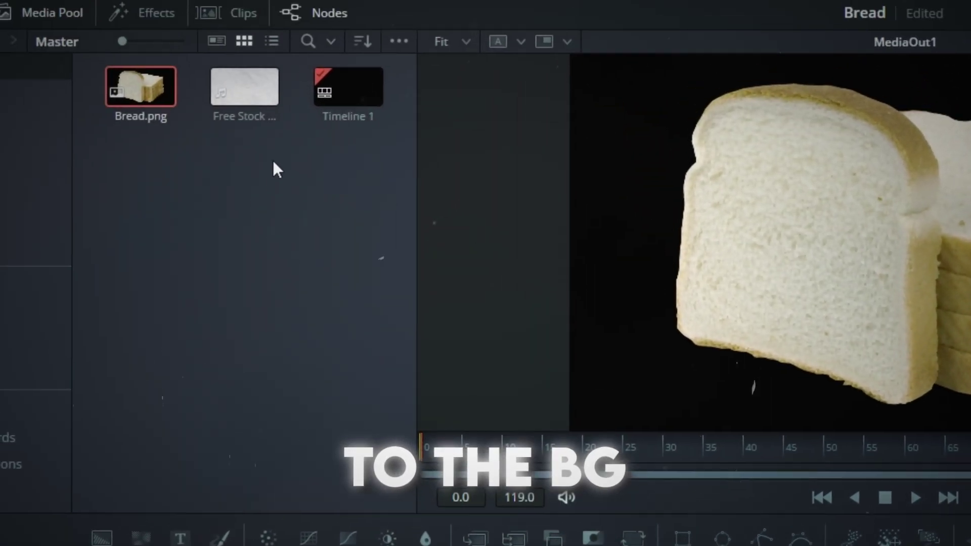
pyautogui.moveTo(244, 86); pyautogui.dragTo(520, 493)
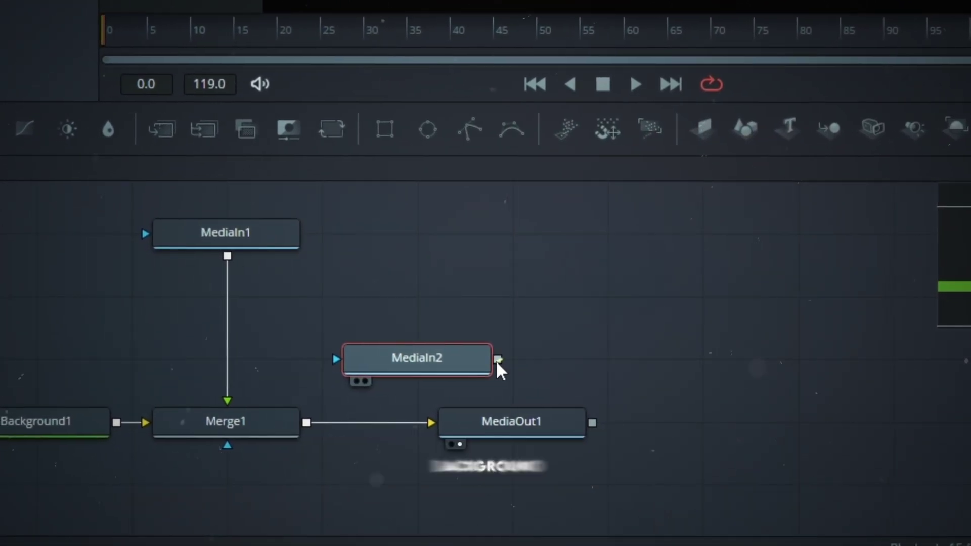
# Merge the paper clip onto the bread, scaled up, using Atop with Multiply blend, and preview it
pyautogui.moveTo(597, 498); pyautogui.dragTo(336, 392)
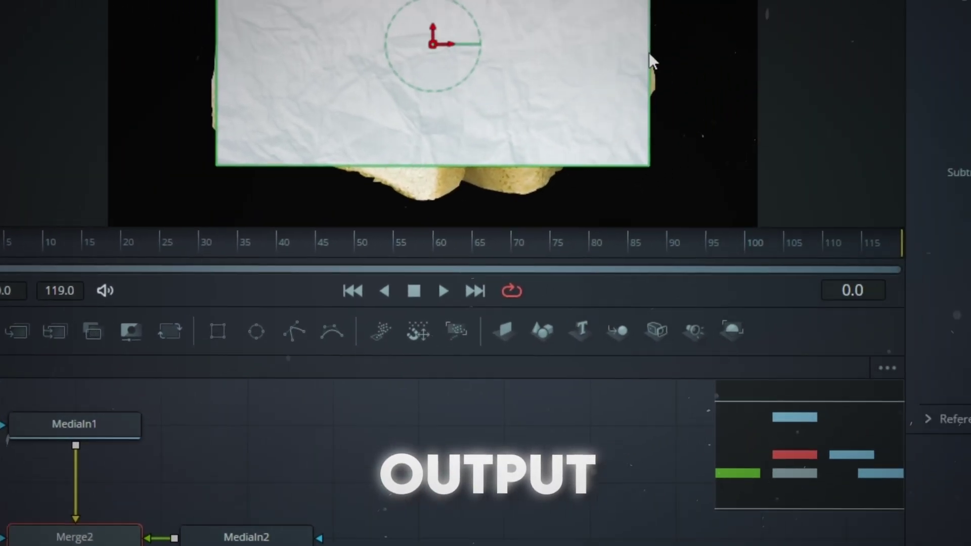
pyautogui.moveTo(648, 60); pyautogui.dragTo(535, 195)
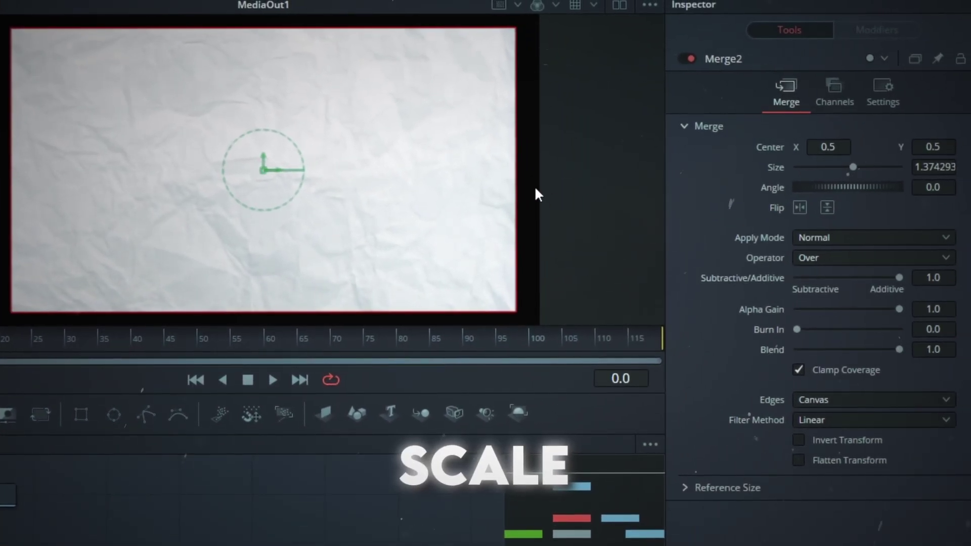
pyautogui.click(808, 259)
pyautogui.click(822, 338)
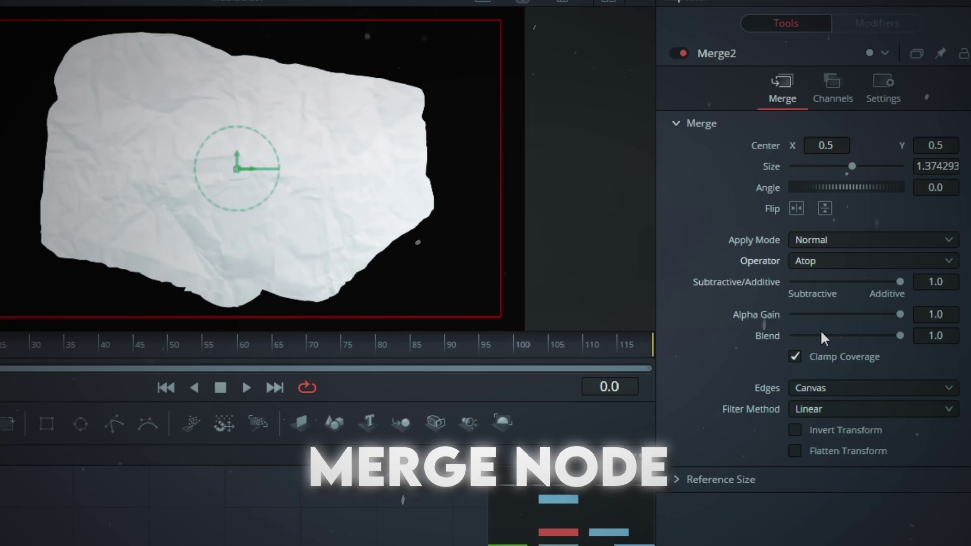
pyautogui.click(816, 242)
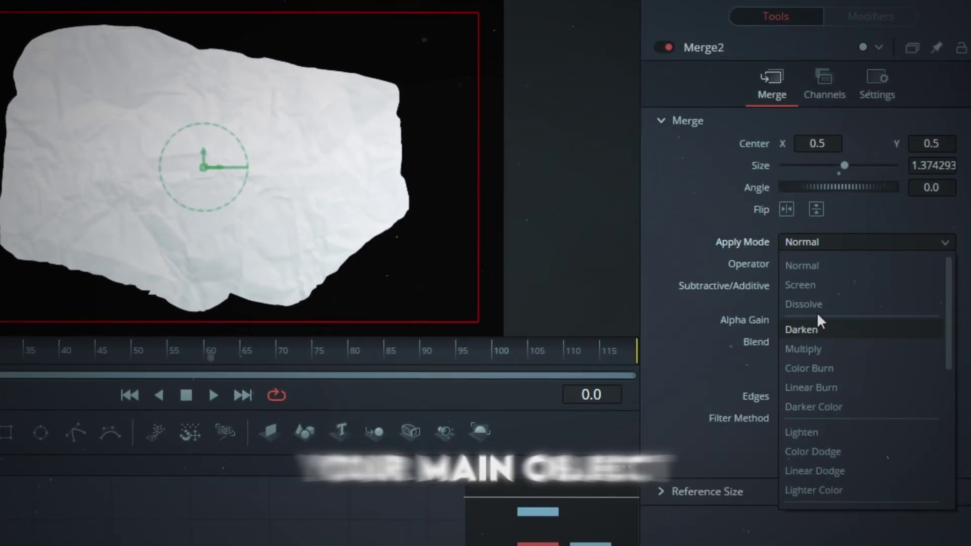
pyautogui.click(818, 349)
pyautogui.press('space')
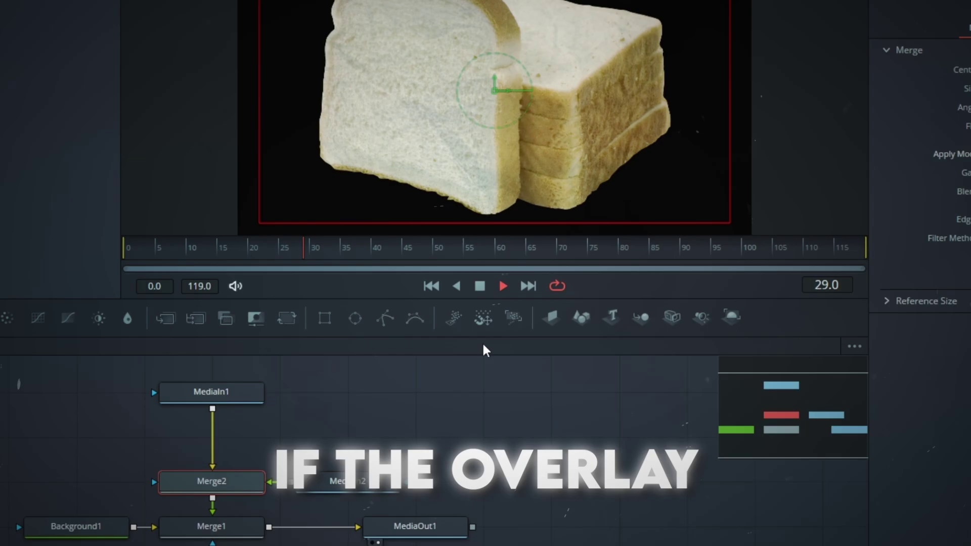
# Stop playback and insert a TimeSpeed node after the paper clip, running at speed 15.0
pyautogui.press('space')
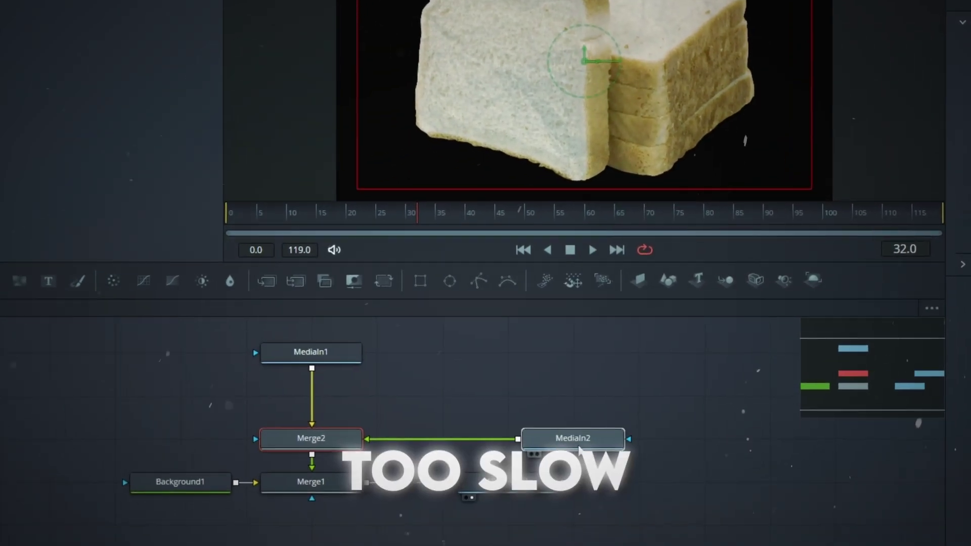
pyautogui.hotkey('shift', 'space')
pyautogui.press('Return')
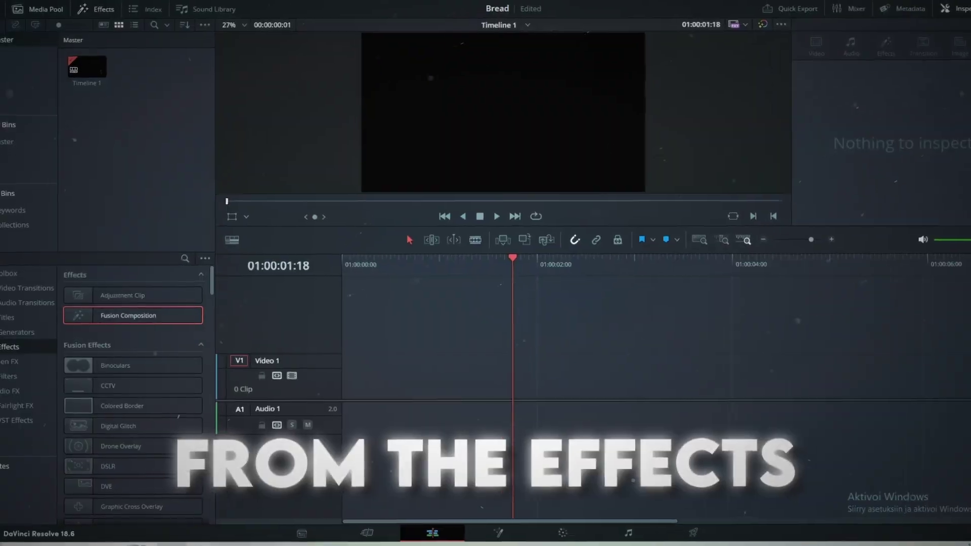
# Add a new Fusion Composition with a second Background merged over Background1
pyautogui.moveTo(194, 315); pyautogui.dragTo(344, 376)
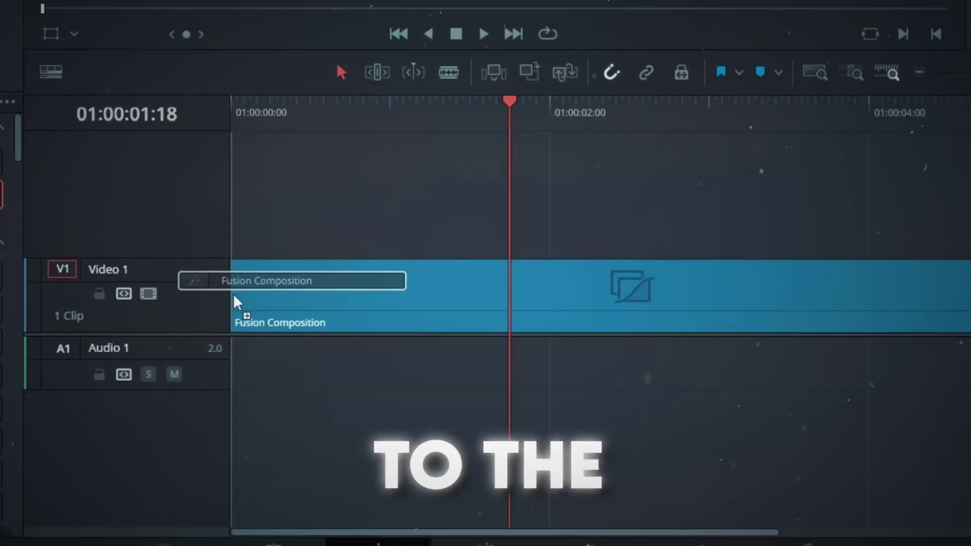
pyautogui.moveTo(238, 302); pyautogui.dragTo(240, 301)
pyautogui.click(485, 544)
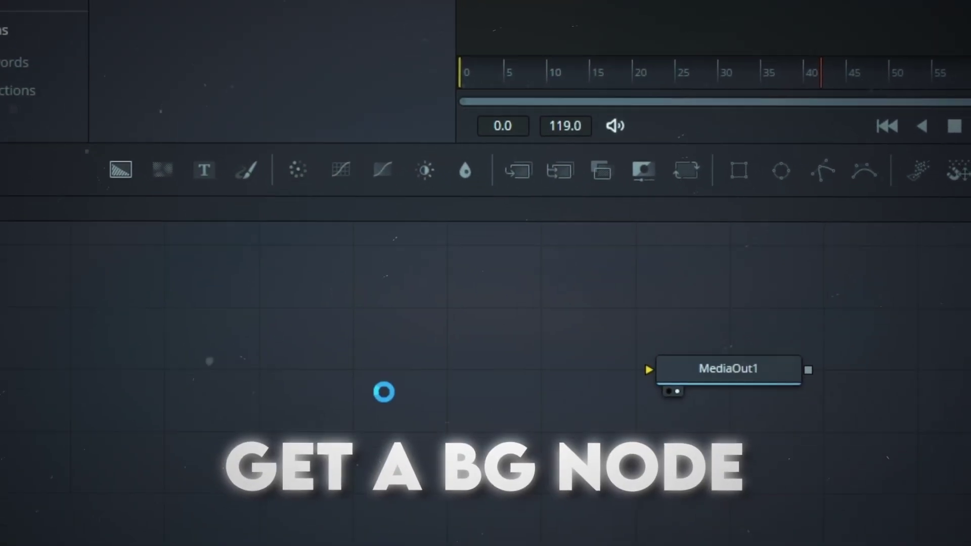
pyautogui.moveTo(120, 169); pyautogui.dragTo(361, 381)
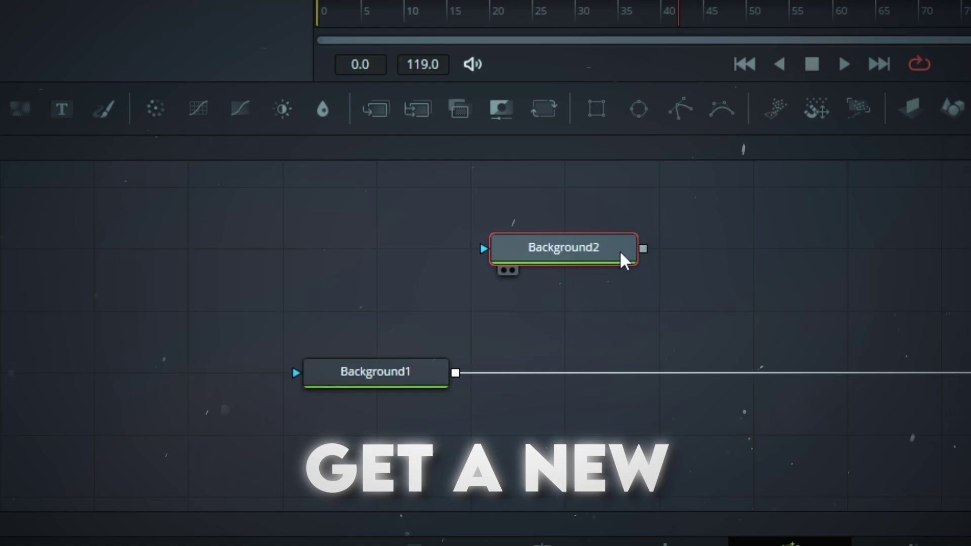
pyautogui.moveTo(436, 291); pyautogui.dragTo(297, 376)
# Make Background2 white and mask it with a Rectangle of corner radius 0.606
pyautogui.click(385, 262)
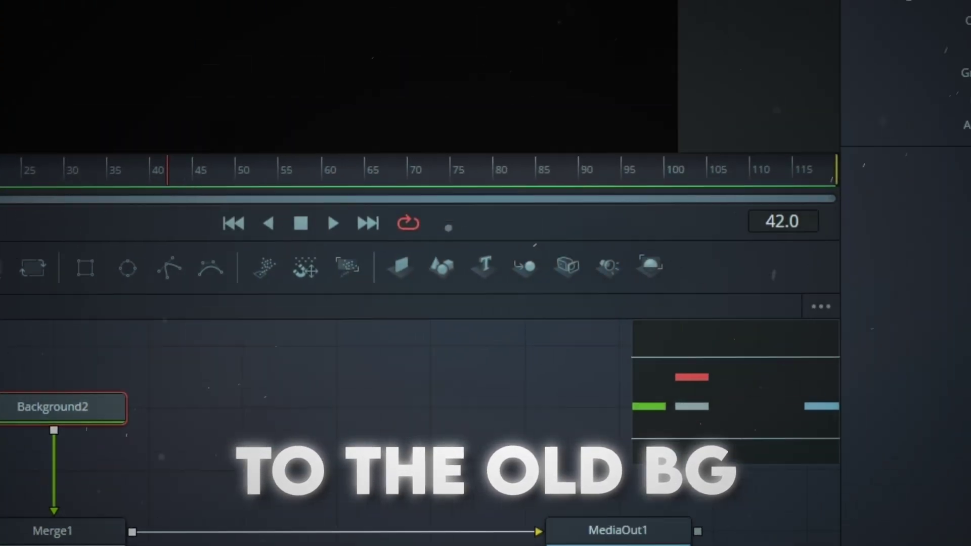
pyautogui.click(852, 137)
pyautogui.click(308, 386)
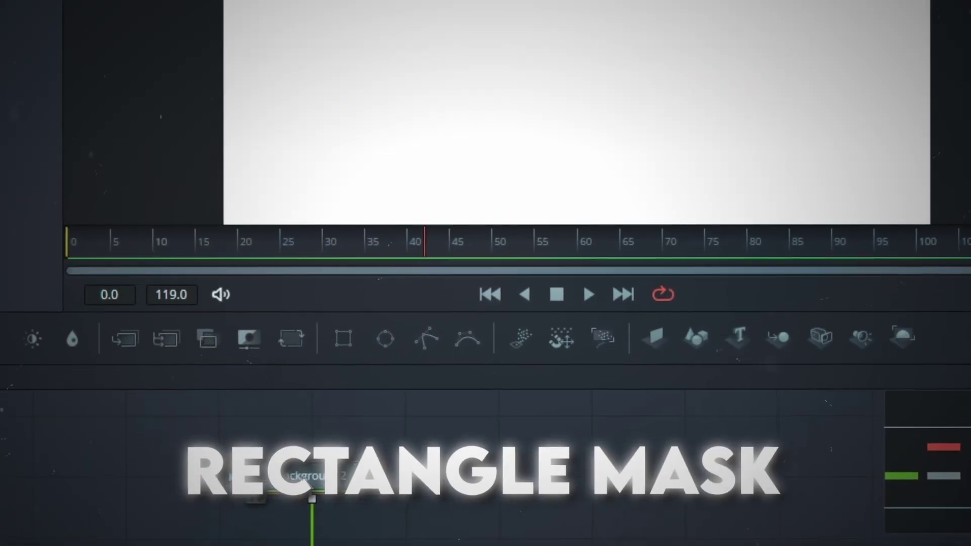
pyautogui.click(437, 165)
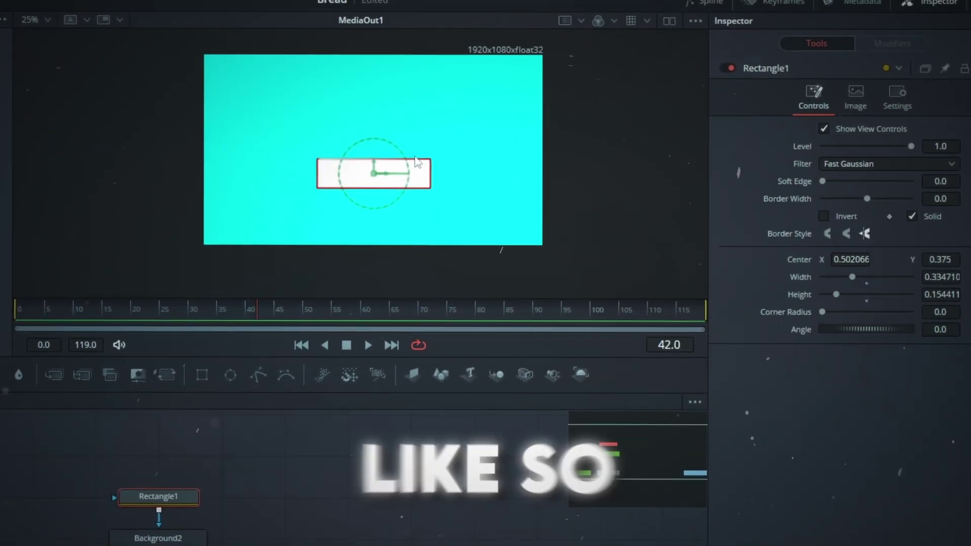
pyautogui.moveTo(822, 313); pyautogui.dragTo(873, 302)
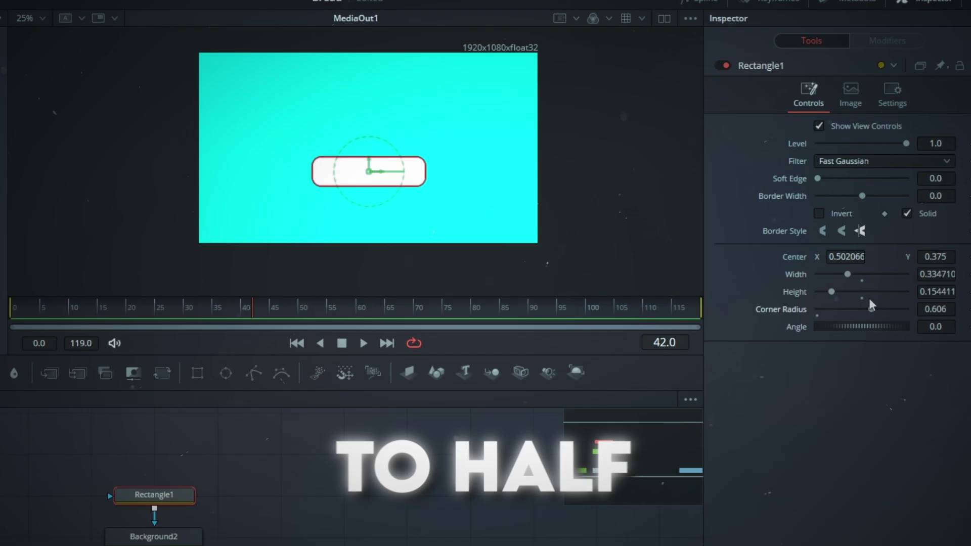
pyautogui.hotkey('shift', 'space')
# Add a Text tool merged into the composite and make its text colour black
pyautogui.write('text')
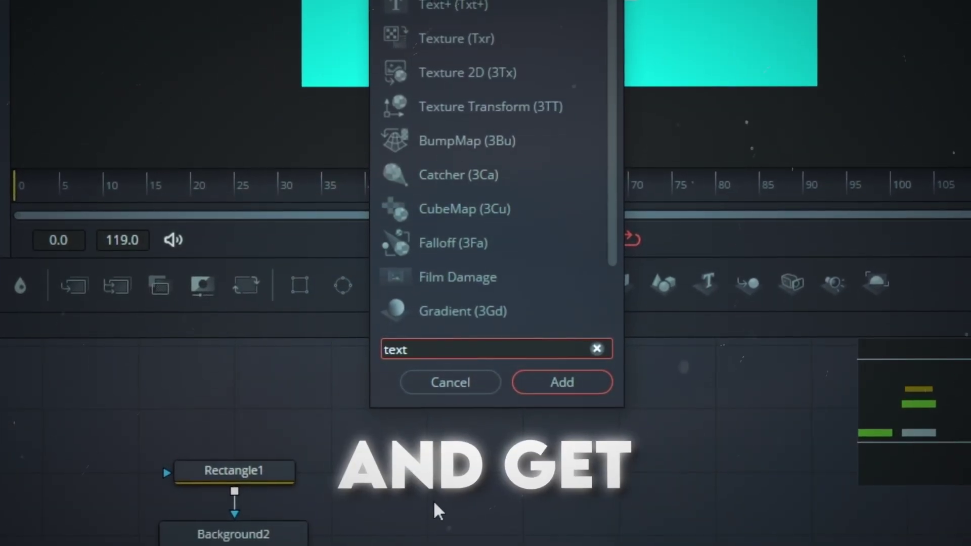
pyautogui.press('Return')
pyautogui.moveTo(505, 469); pyautogui.dragTo(383, 450)
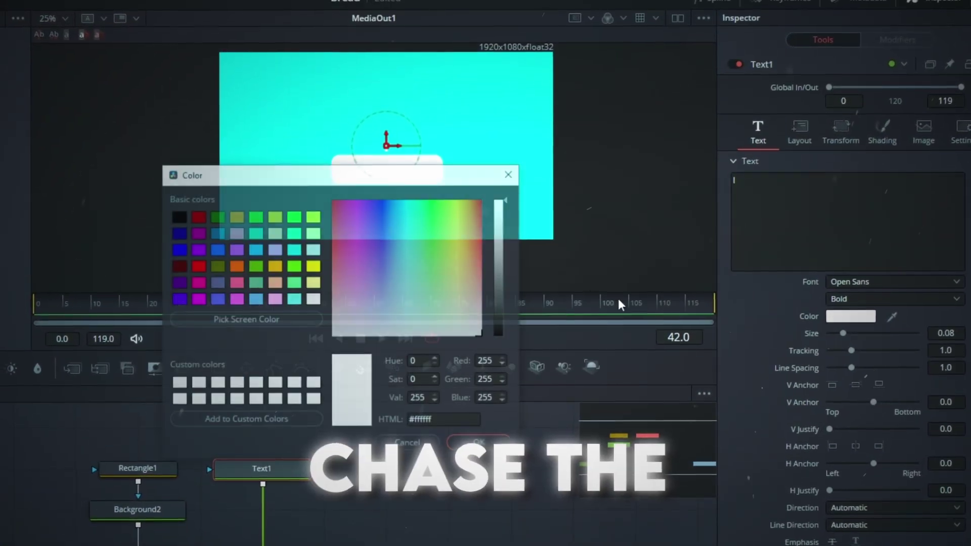
pyautogui.click(179, 217)
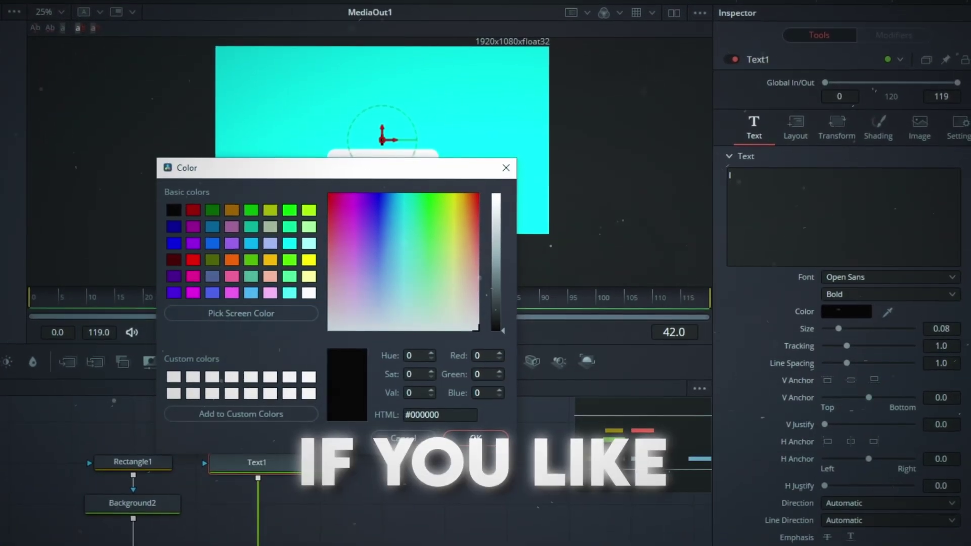
pyautogui.click(477, 441)
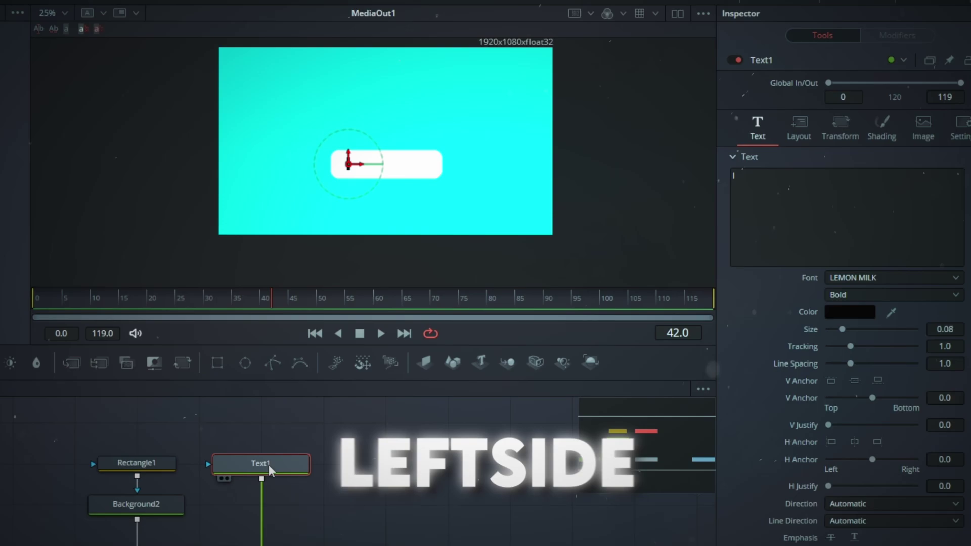
# Duplicate the text layer, connect it after Merge2, and change its word to 'am'
pyautogui.hotkey('ctrl', 'c')
pyautogui.hotkey('ctrl', 'v')
pyautogui.moveTo(543, 418); pyautogui.dragTo(422, 539)
pyautogui.click(493, 416)
pyautogui.click(923, 132)
pyautogui.write('am')
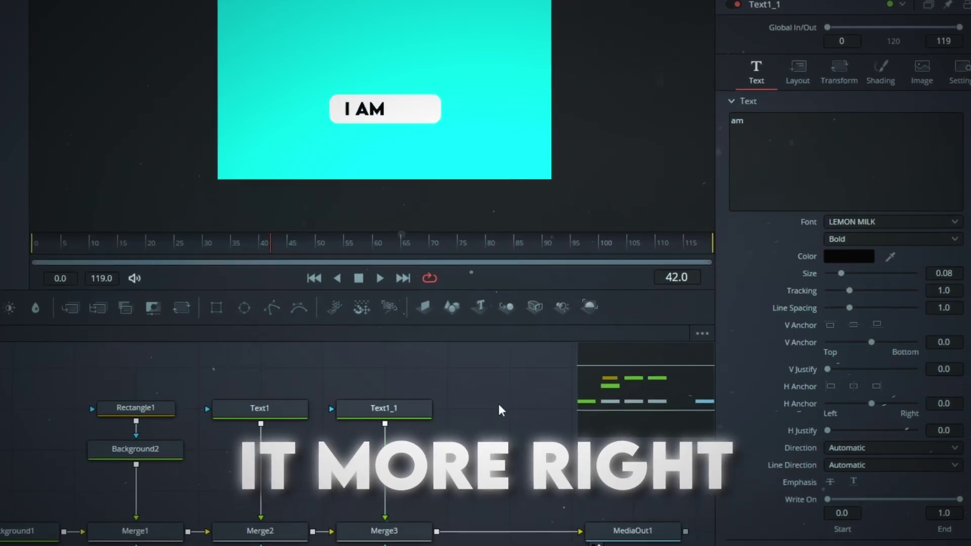
# Duplicate it again, connect it through a new Merge4, and change the word to 'cyan'
pyautogui.hotkey('ctrl', 'c')
pyautogui.hotkey('ctrl', 'v')
pyautogui.moveTo(504, 428); pyautogui.dragTo(447, 513)
pyautogui.click(504, 412)
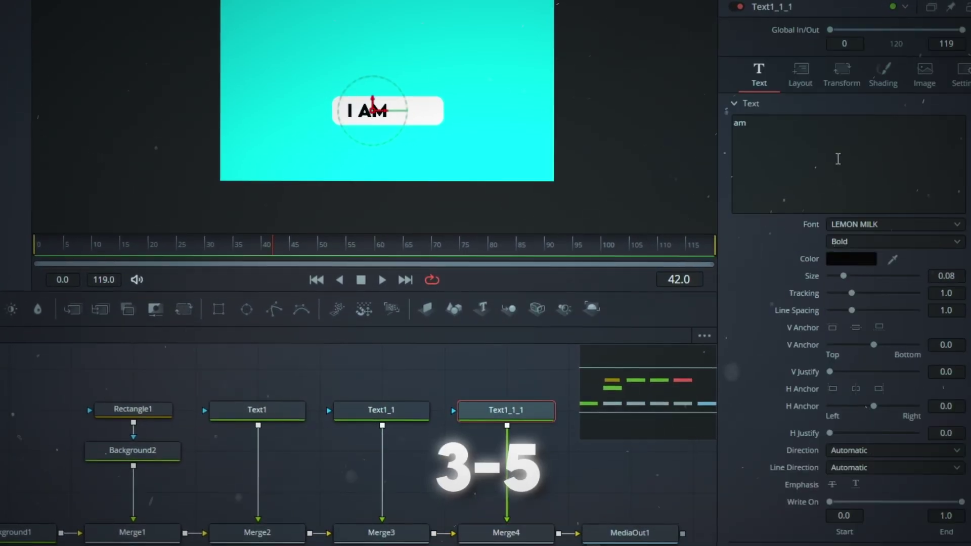
pyautogui.click(842, 128)
pyautogui.hotkey('ctrl', 'a')
pyautogui.write('cyan')
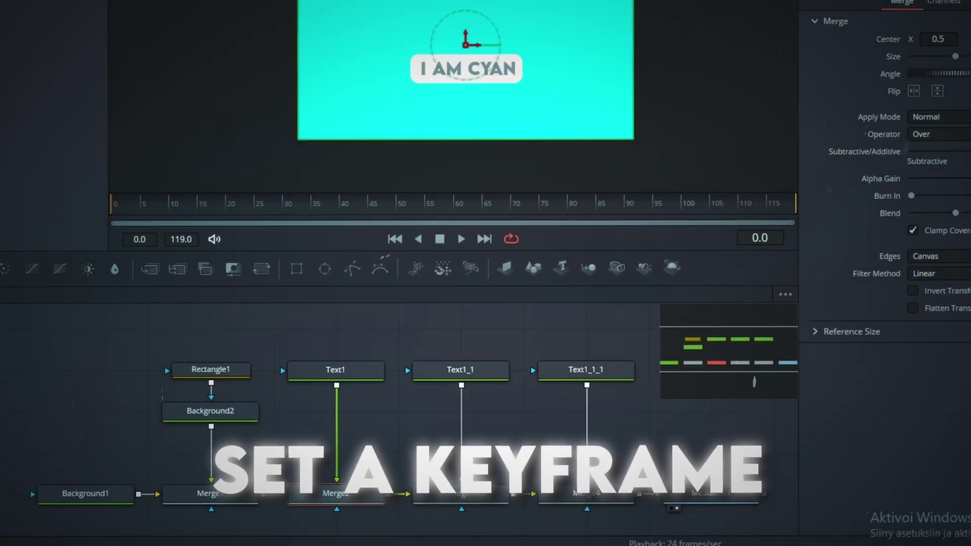
# Raise Merge2's Blend to 1.0 at frame 5, then select Merge3 and advance toward frame 10
pyautogui.press('Right')
pyautogui.press('Right')
pyautogui.press('Right')
pyautogui.press('Right')
pyautogui.press('Right')
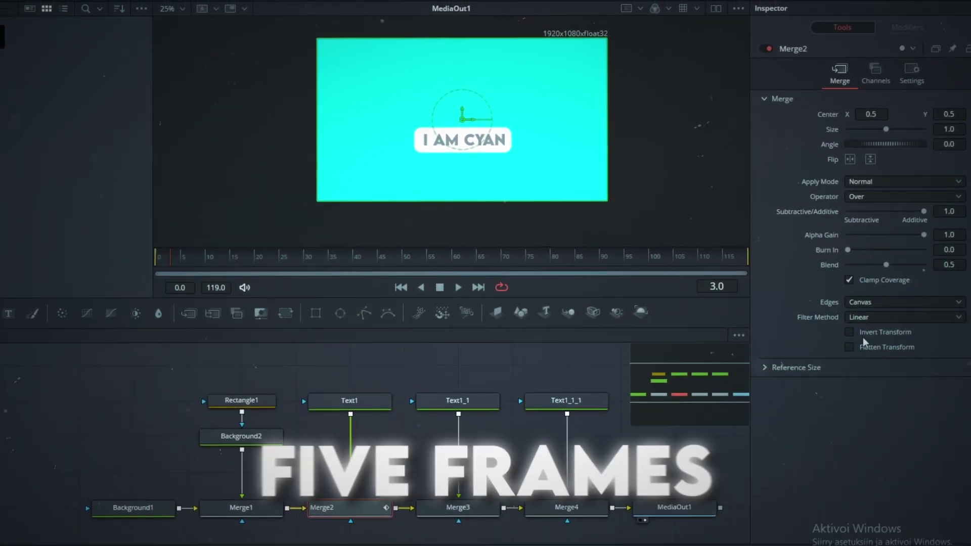
pyautogui.moveTo(888, 262); pyautogui.dragTo(927, 262)
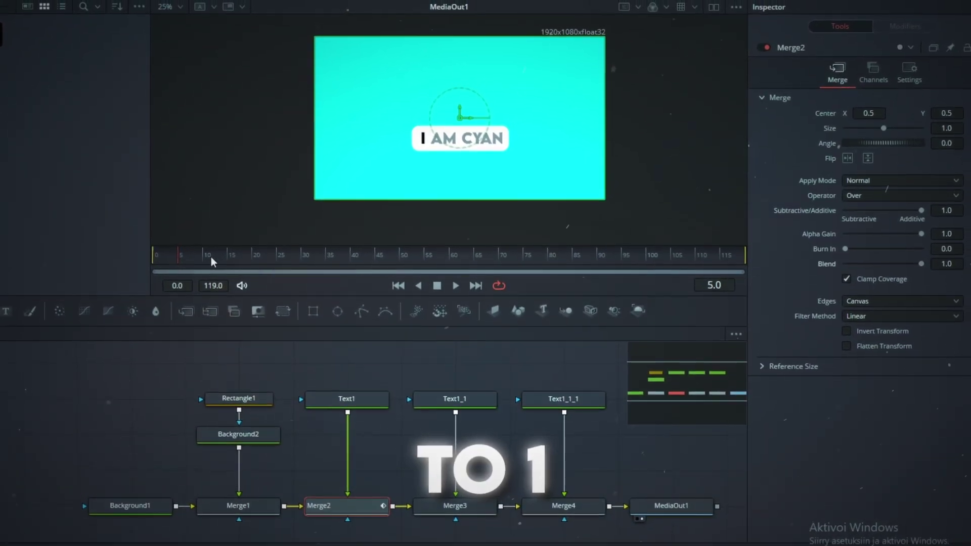
pyautogui.click(456, 506)
pyautogui.press('Right')
pyautogui.press('Right')
pyautogui.press('Right')
pyautogui.press('Right')
pyautogui.press('Right')
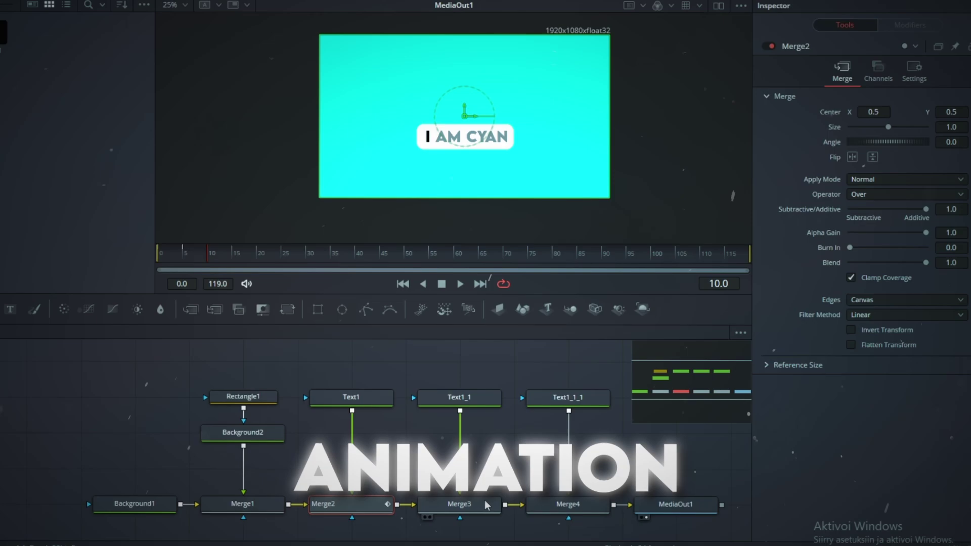
pyautogui.press('Right')
pyautogui.press('Right')
pyautogui.press('Right')
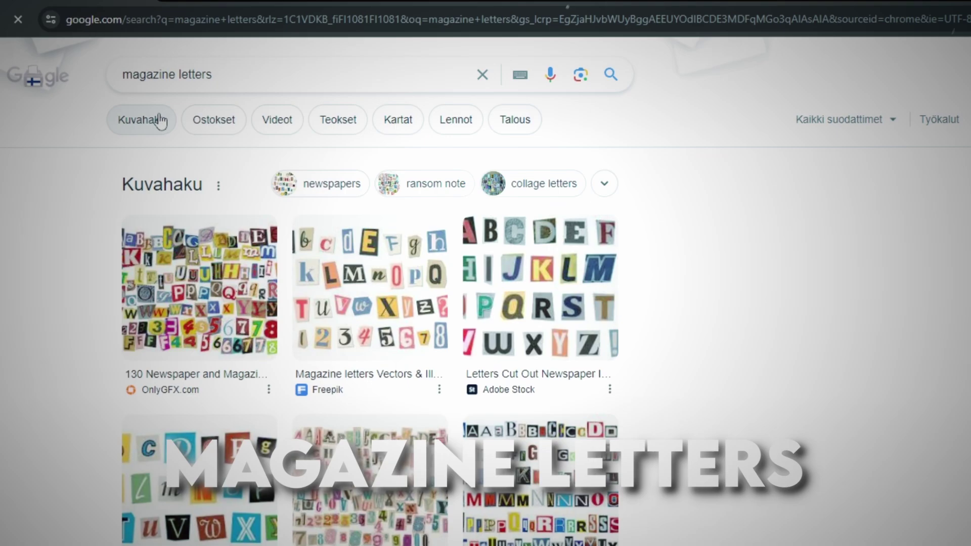
# Search images for 'magazine letter a', drag a letter image into the Media Pool, and add a Fusion Composition
pyautogui.click(160, 121)
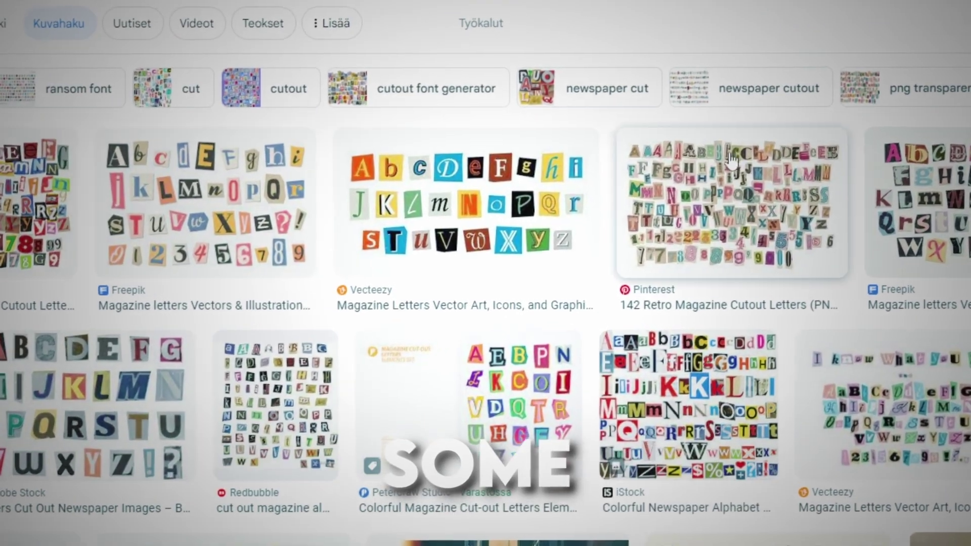
pyautogui.click(340, 68)
pyautogui.press('BackSpace')
pyautogui.write('agazine letter')
pyautogui.press('Return')
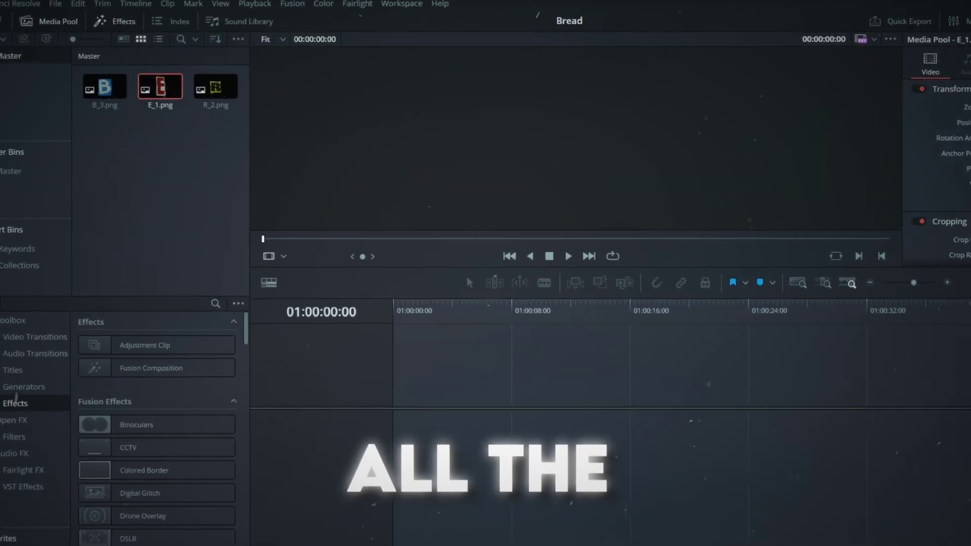
pyautogui.moveTo(228, 2); pyautogui.dragTo(157, 109)
pyautogui.moveTo(227, 432); pyautogui.dragTo(501, 326)
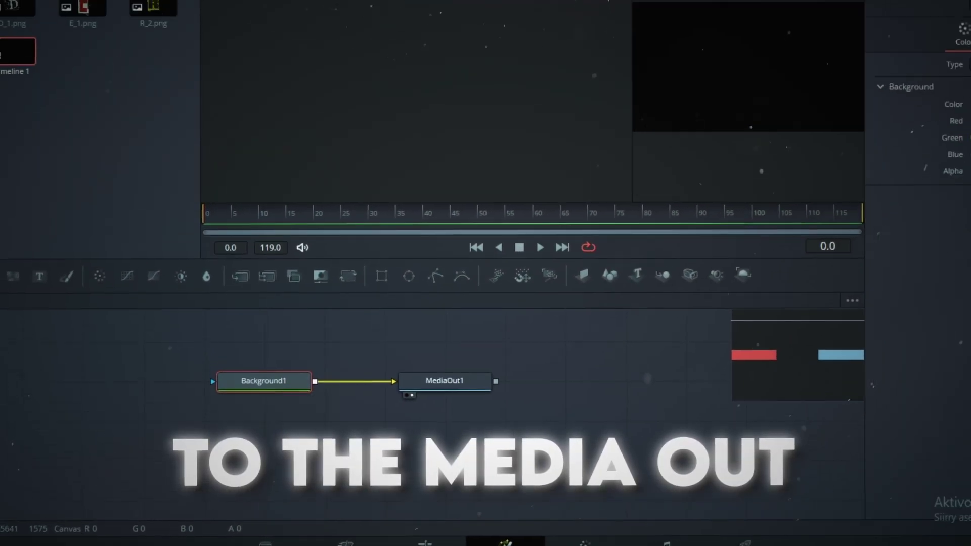
# Add the bread and letter clips (incl. E_1.png) as MediaIn nodes, merge them over the background, and nudge D down-right
pyautogui.moveTo(156, 18); pyautogui.dragTo(382, 393)
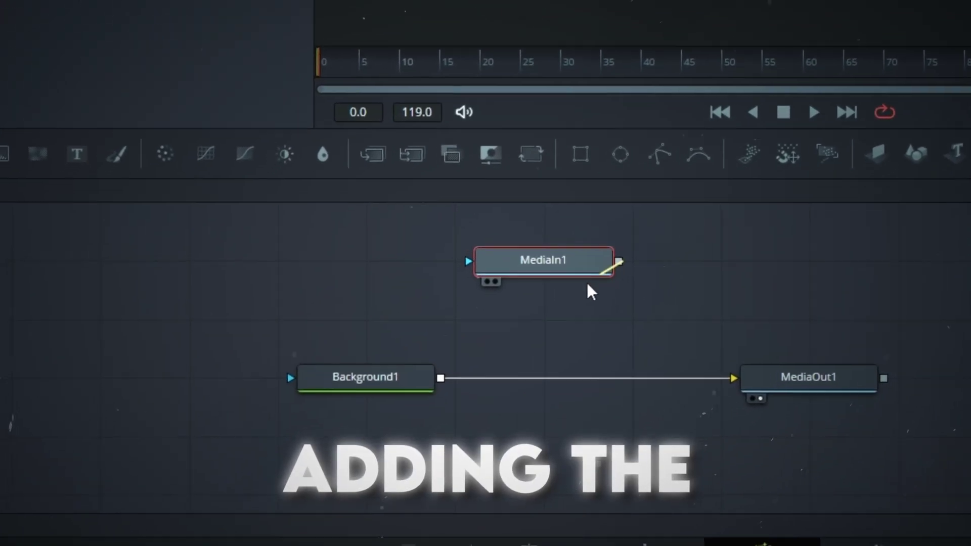
pyautogui.moveTo(459, 362); pyautogui.dragTo(460, 361)
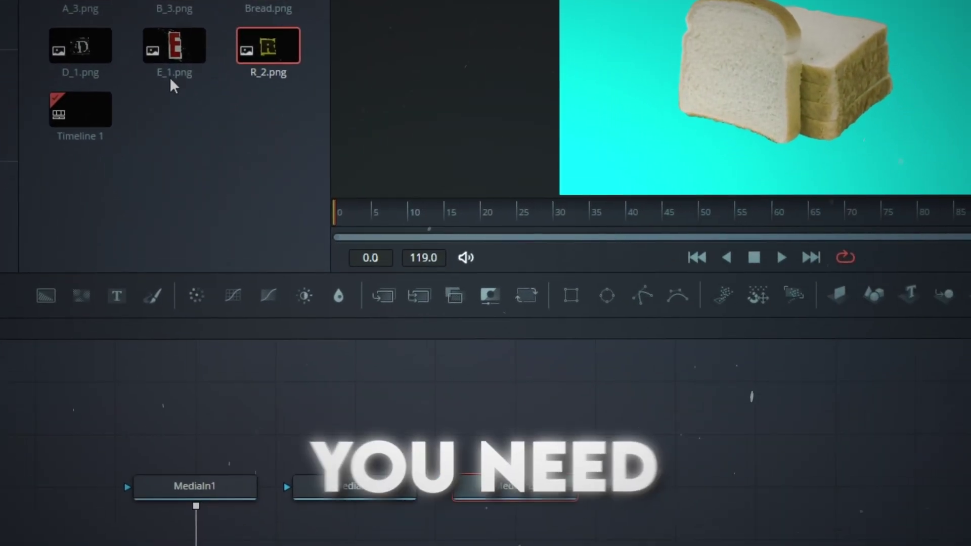
pyautogui.moveTo(255, 167); pyautogui.dragTo(623, 434)
pyautogui.moveTo(743, 397); pyautogui.dragTo(738, 384)
pyautogui.moveTo(424, 381); pyautogui.dragTo(255, 498)
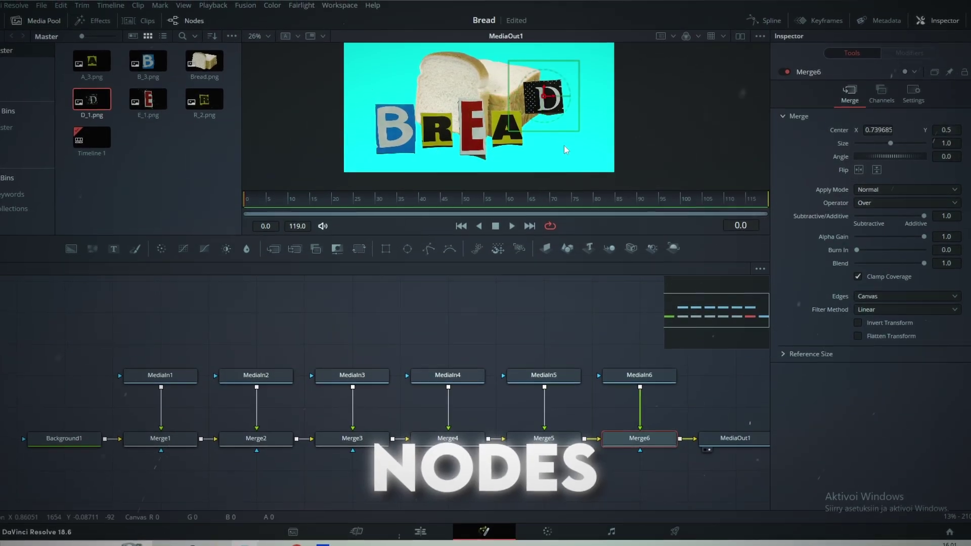
pyautogui.moveTo(547, 102); pyautogui.dragTo(553, 134)
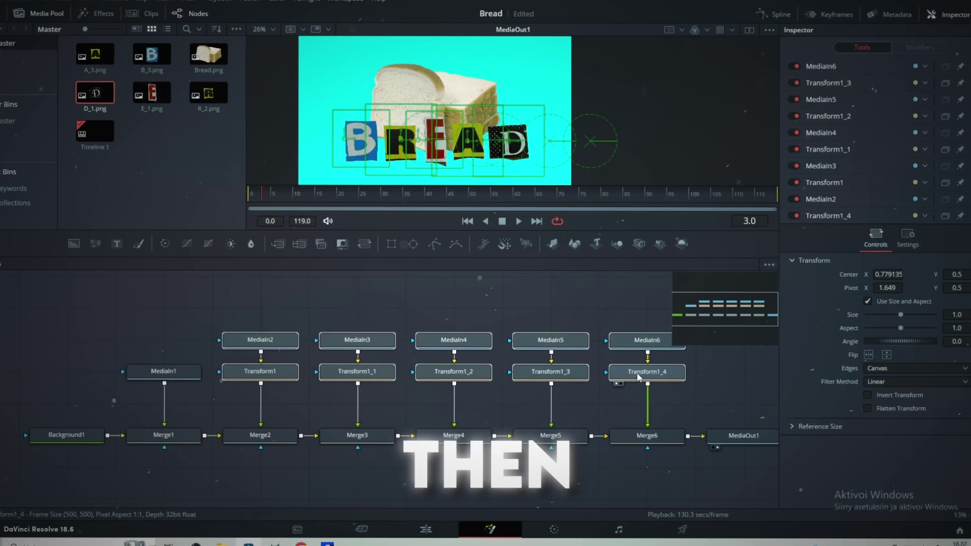
# Add a Transform2 node after the B letter's Transform1
pyautogui.moveTo(528, 302); pyautogui.dragTo(445, 312)
pyautogui.click(171, 385)
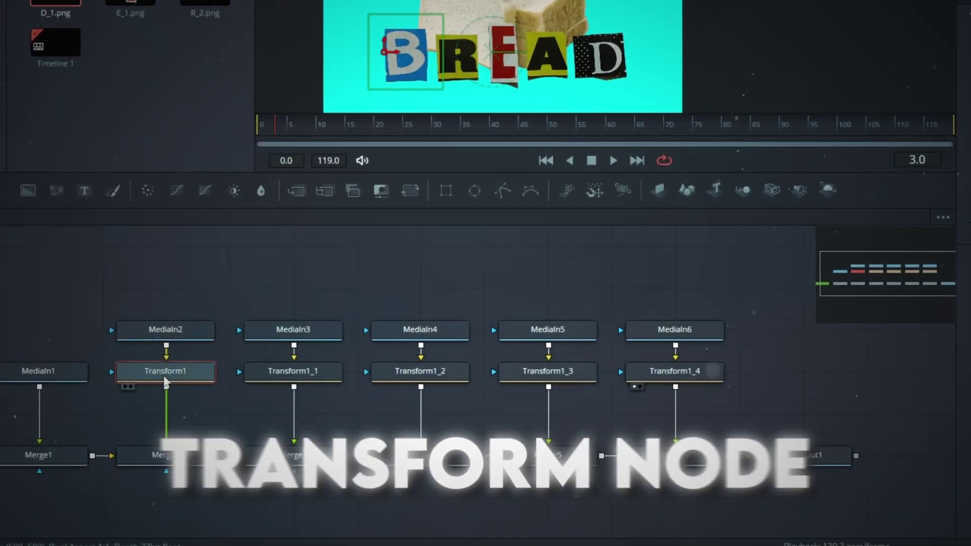
pyautogui.hotkey('shift', 'space')
pyautogui.write('tran')
pyautogui.press('Return')
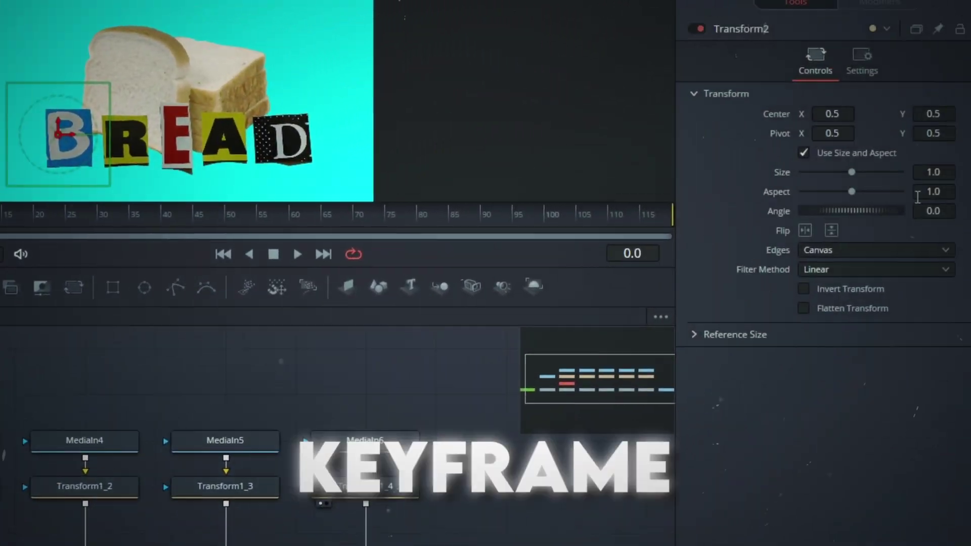
# Keyframe Transform2's Angle to rock between 5 and -5 degrees across frames 10–30
pyautogui.press('Right')
pyautogui.press('Right')
pyautogui.press('Right')
pyautogui.press('Right')
pyautogui.press('Right')
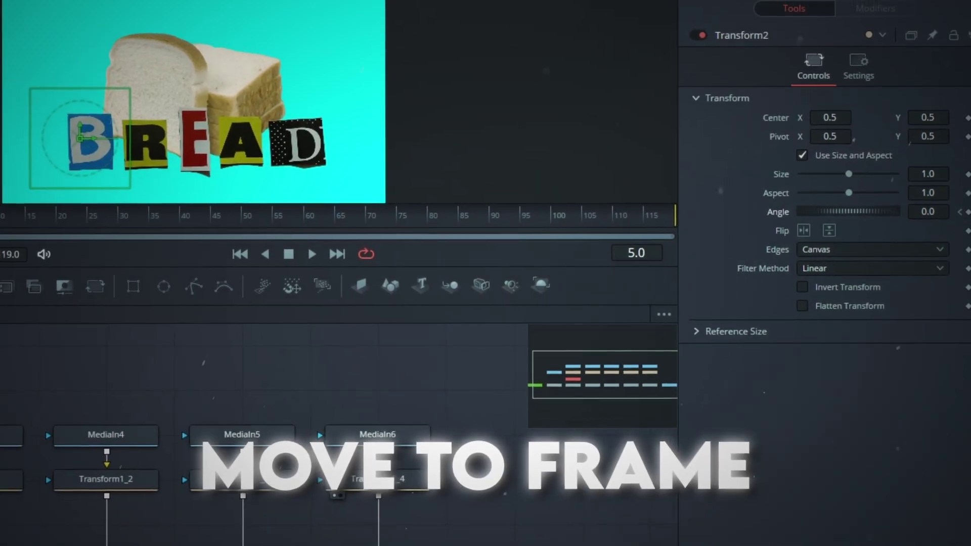
pyautogui.press('Right')
pyautogui.press('Right')
pyautogui.press('Right')
pyautogui.press('Right')
pyautogui.press('Right')
pyautogui.click(927, 211)
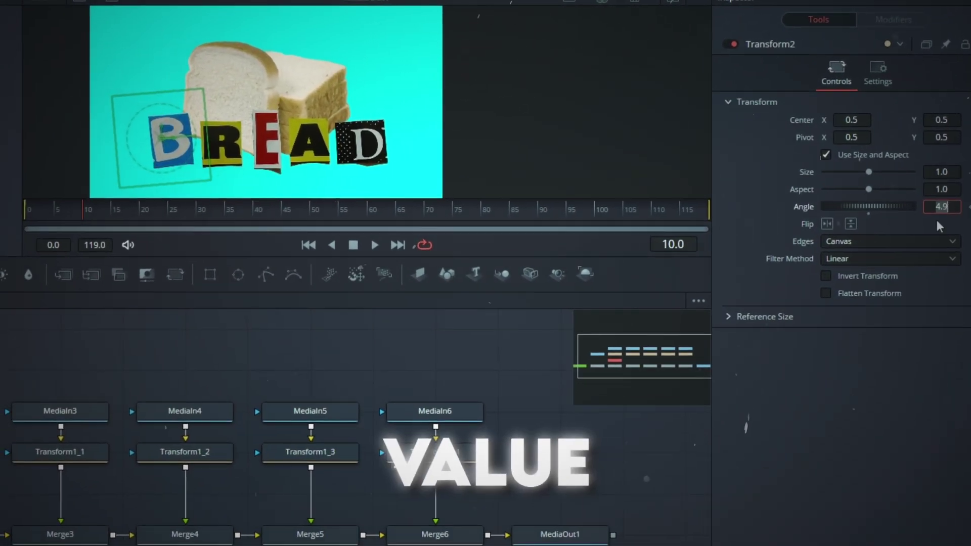
pyautogui.write('5')
pyautogui.press('Return')
pyautogui.press('Right')
pyautogui.press('Right')
pyautogui.press('Right')
pyautogui.press('Right')
pyautogui.press('Right')
pyautogui.press('Right')
pyautogui.press('Right')
pyautogui.press('Right')
pyautogui.press('Right')
pyautogui.press('Right')
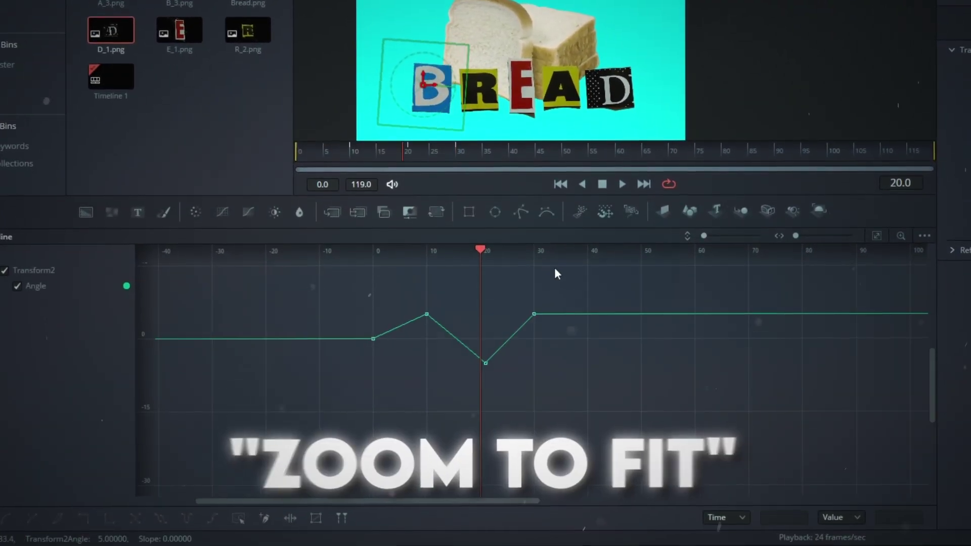
# Loop the B letter's Angle keyframes so the 5 to -5 wobble repeats past frame 30
pyautogui.moveTo(581, 275); pyautogui.dragTo(435, 375)
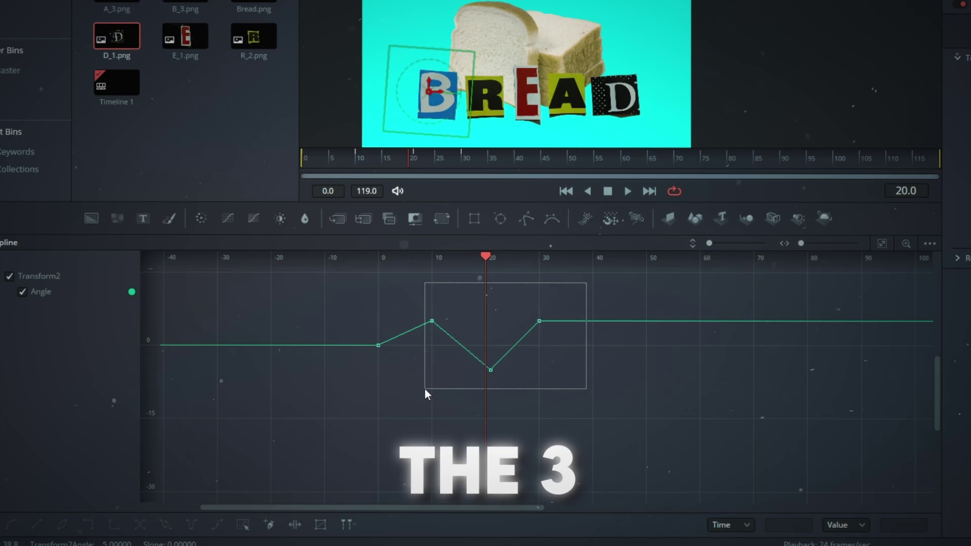
pyautogui.click(187, 524)
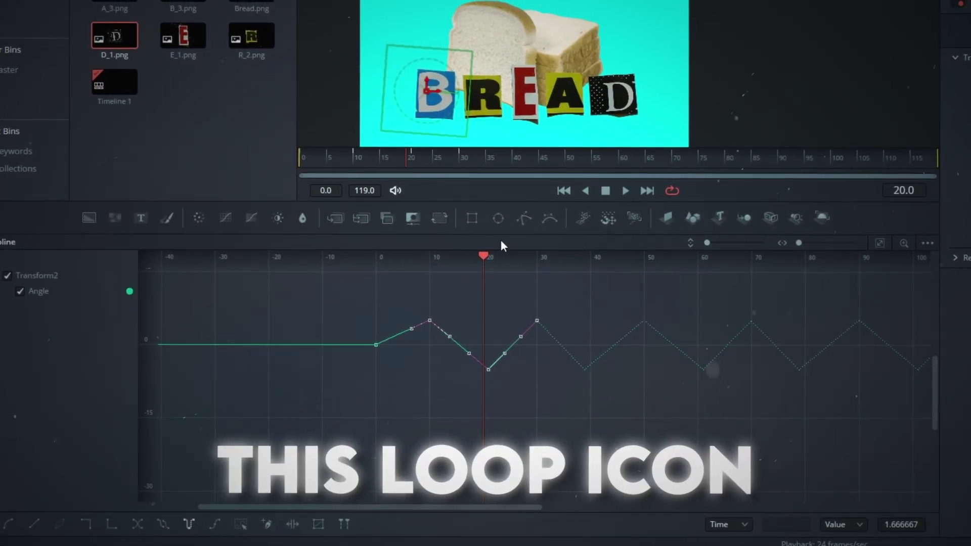